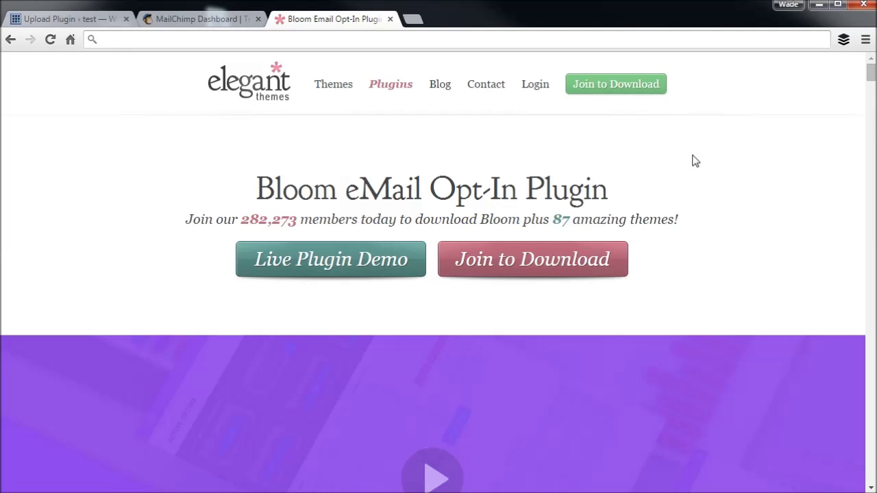
Close the Bloom product page and activate the uploaded Bloom plugin in WordPress.
{"action": "mouse_move", "coordinate": [870, 77]}
{"action": "left_mouse_down"}
{"action": "mouse_move", "coordinate": [863, 176]}
{"action": "mouse_move", "coordinate": [873, 73]}
{"action": "left_mouse_up"}
{"action": "left_click", "coordinate": [390, 19]}
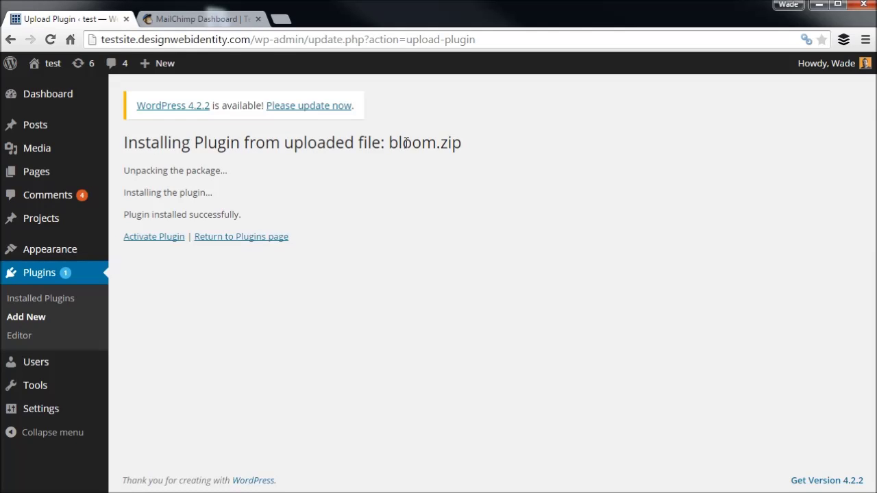
{"action": "left_click", "coordinate": [151, 241]}
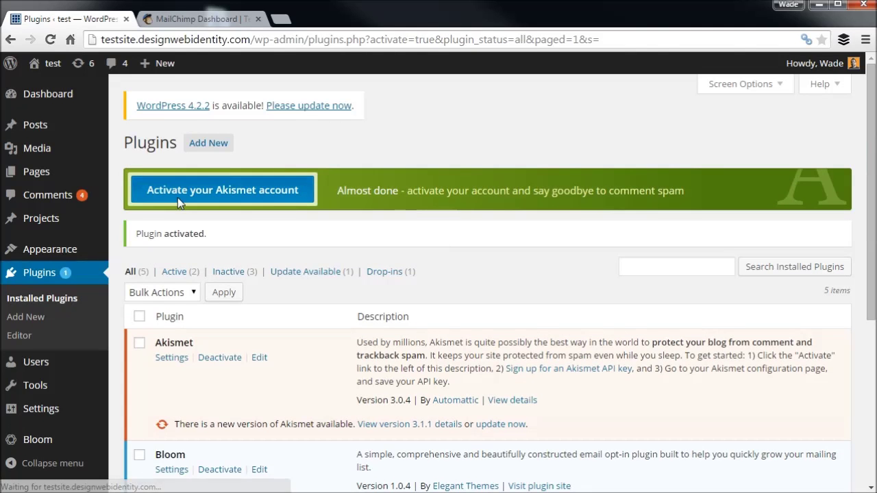
{"action": "scroll", "coordinate": [491, 273], "scroll_direction": "down", "scroll_amount": 3}
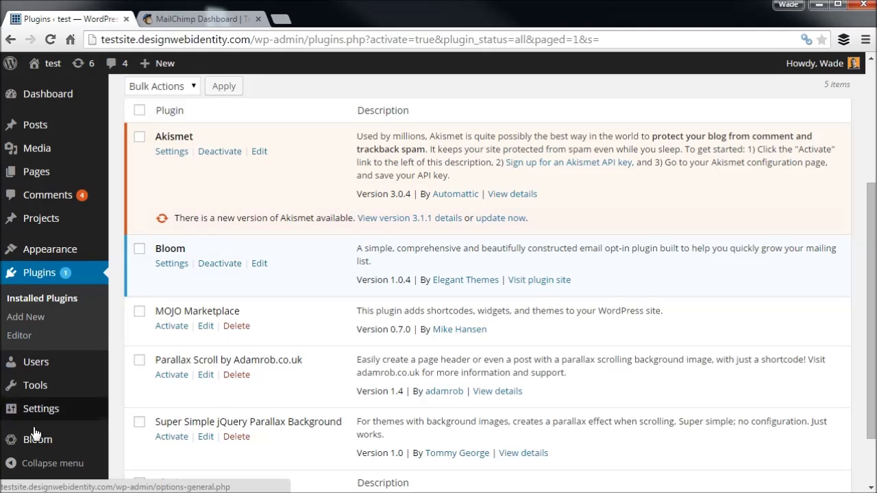
{"action": "mouse_move", "coordinate": [38, 447]}
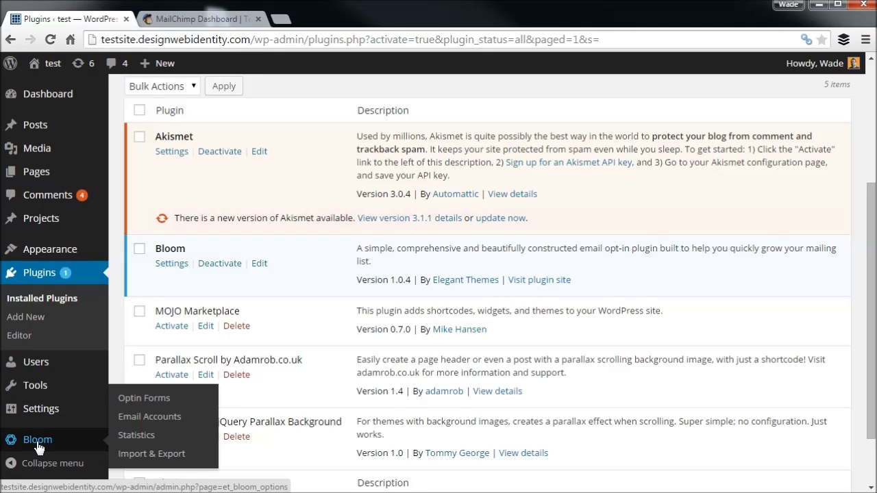
{"action": "left_click", "coordinate": [148, 418]}
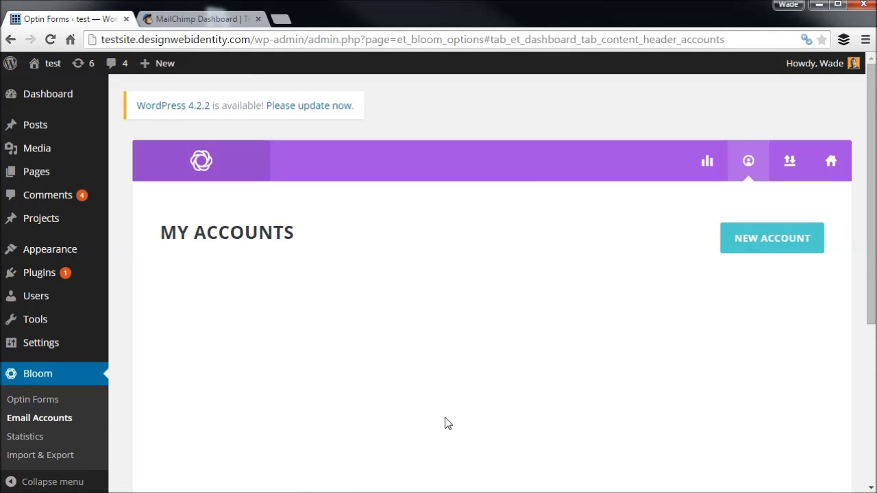
{"action": "left_click", "coordinate": [771, 237]}
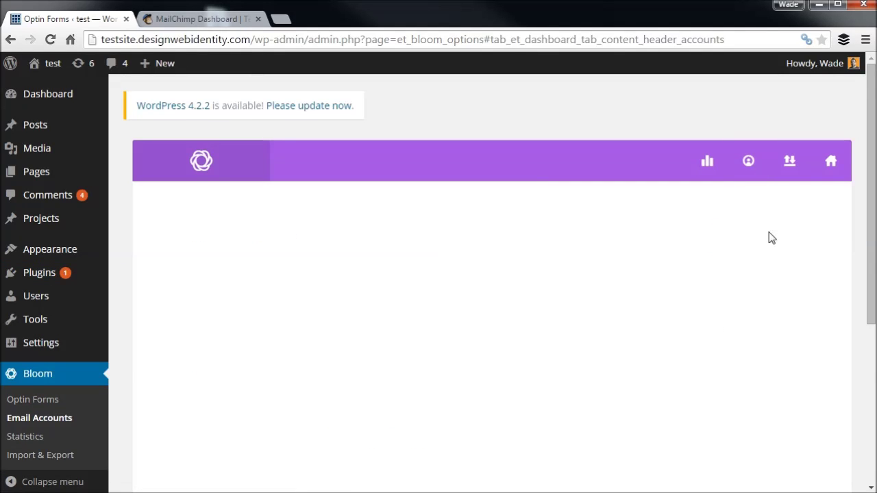
Switch to MailChimp, open the account's API keys page and create a new API key.
{"action": "left_click", "coordinate": [209, 21]}
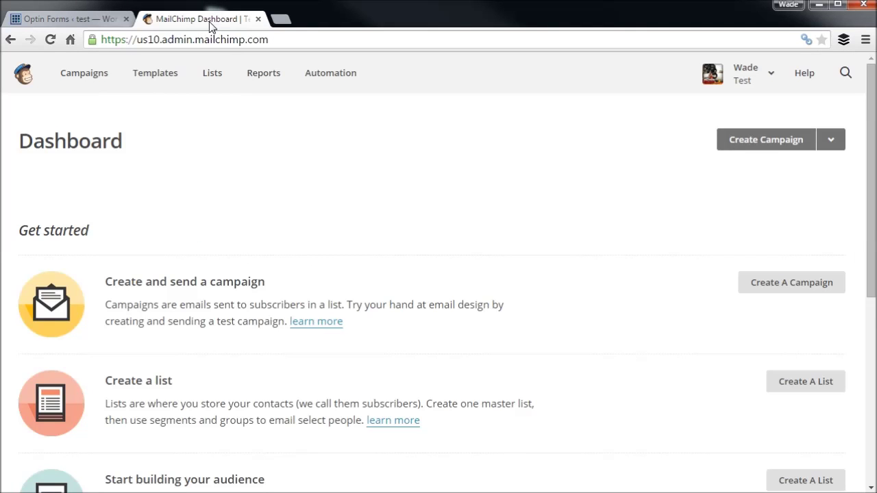
{"action": "left_click", "coordinate": [768, 82]}
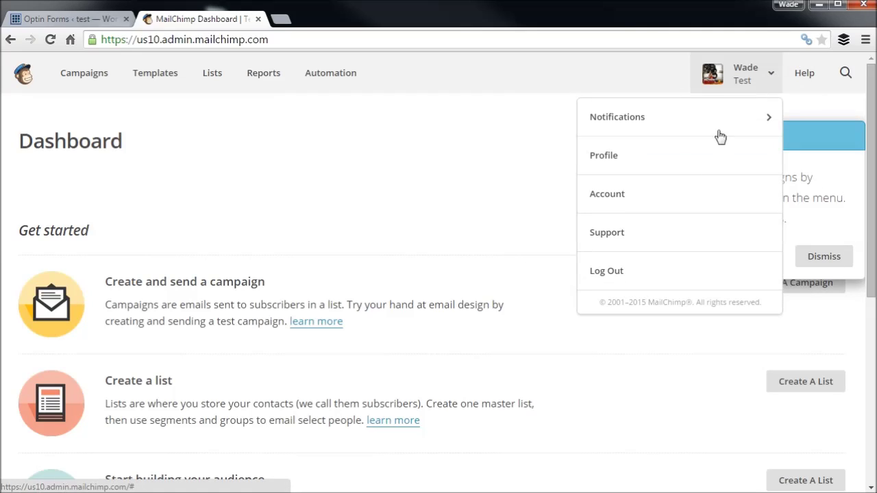
{"action": "left_click", "coordinate": [608, 194]}
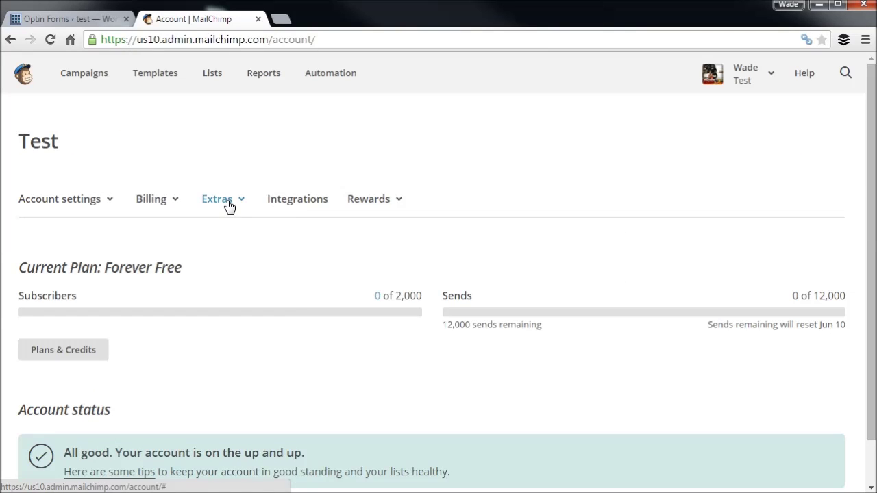
{"action": "left_click", "coordinate": [229, 206]}
{"action": "left_click", "coordinate": [231, 233]}
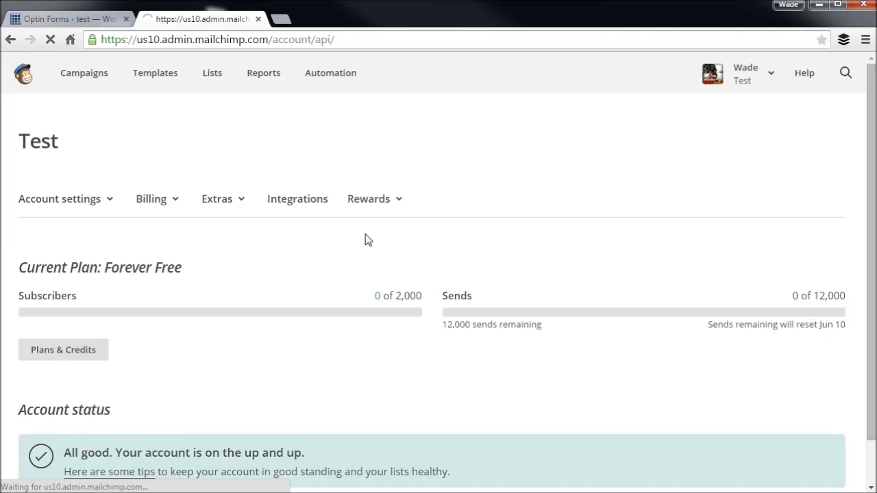
{"action": "scroll", "coordinate": [356, 240], "scroll_direction": "down", "scroll_amount": 1}
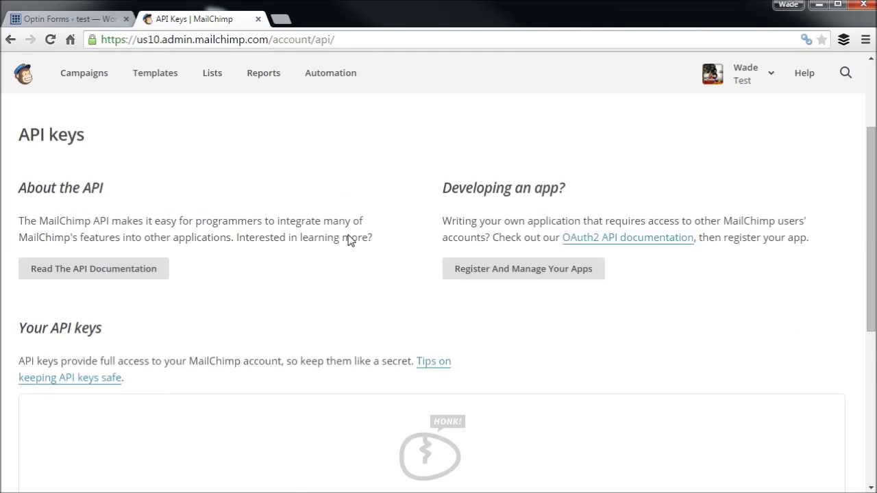
{"action": "scroll", "coordinate": [167, 323], "scroll_direction": "down", "scroll_amount": 4}
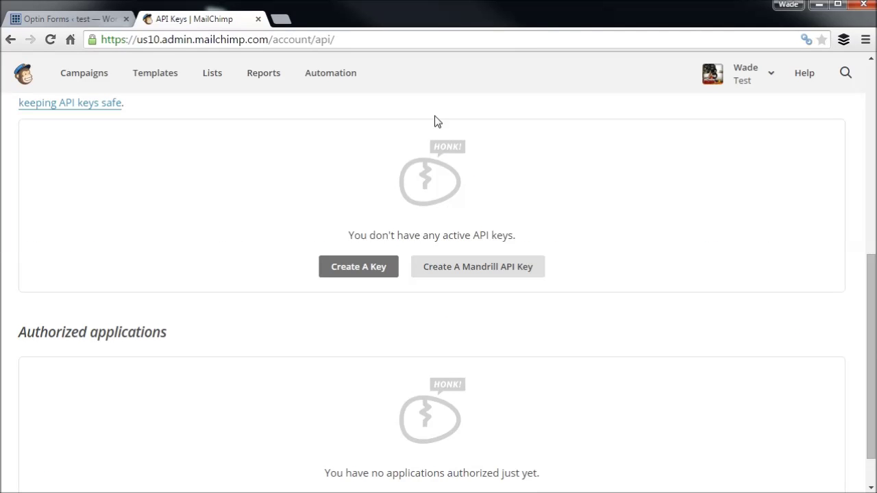
{"action": "left_click", "coordinate": [375, 277]}
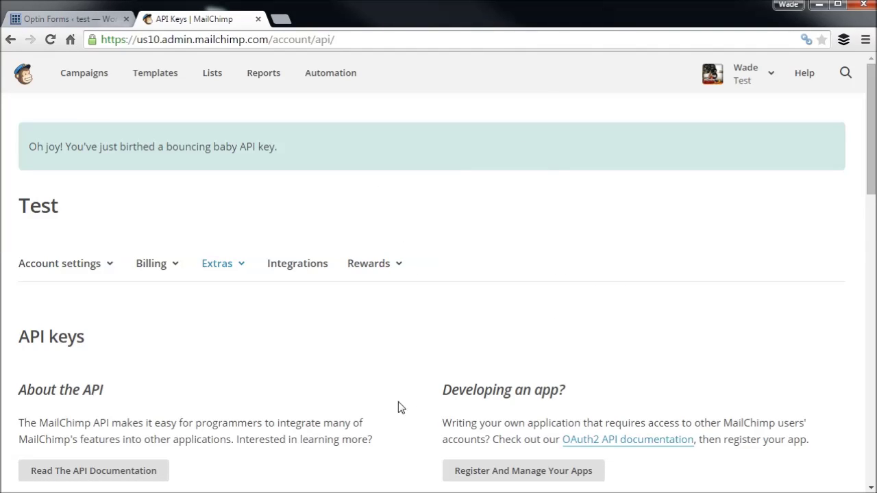
Return to Bloom's new account setup in WordPress and choose MailChimp as the email provider.
{"action": "left_click", "coordinate": [64, 16]}
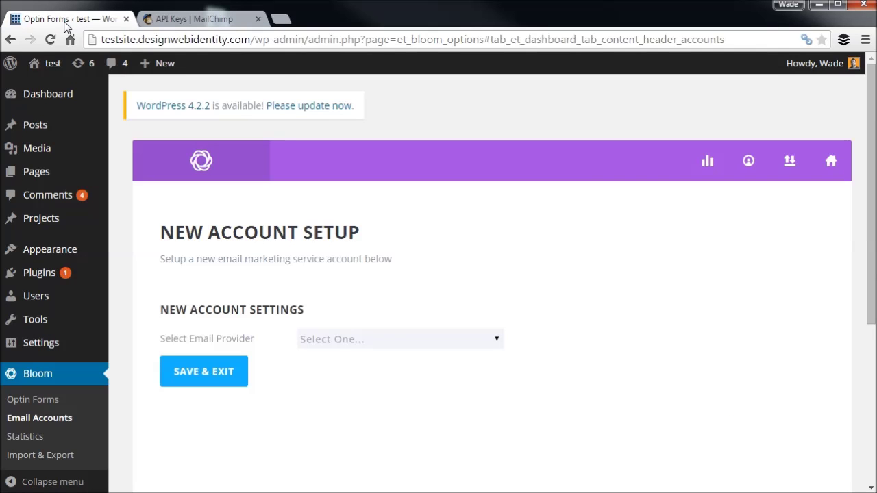
{"action": "left_click", "coordinate": [408, 338]}
{"action": "left_click", "coordinate": [337, 365]}
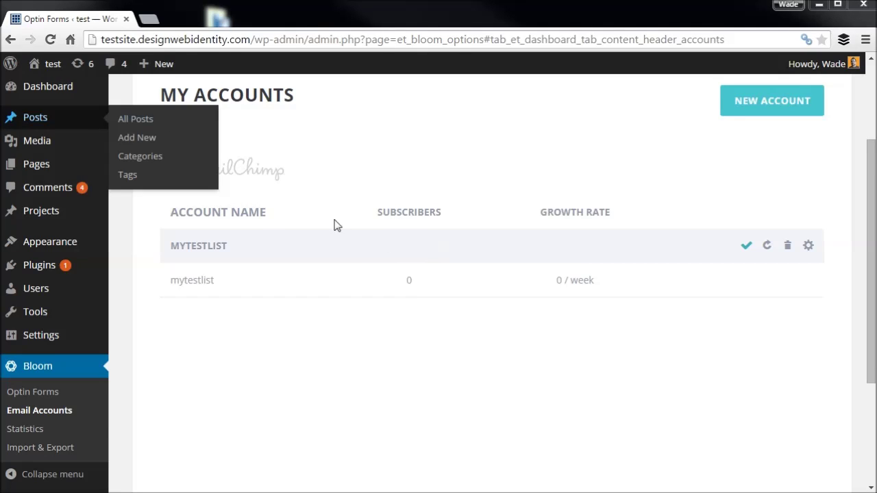
Open Bloom's optin forms and create a new optin of the Pop Up type.
{"action": "left_click", "coordinate": [55, 397]}
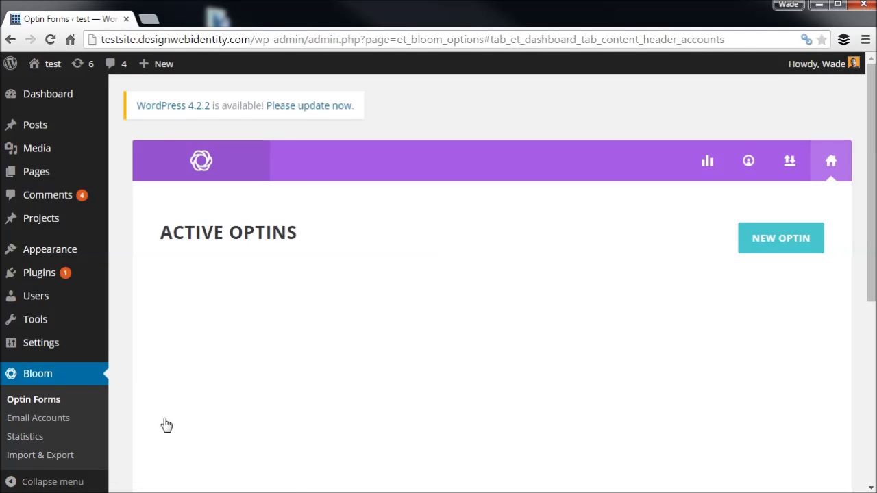
{"action": "left_click", "coordinate": [781, 238]}
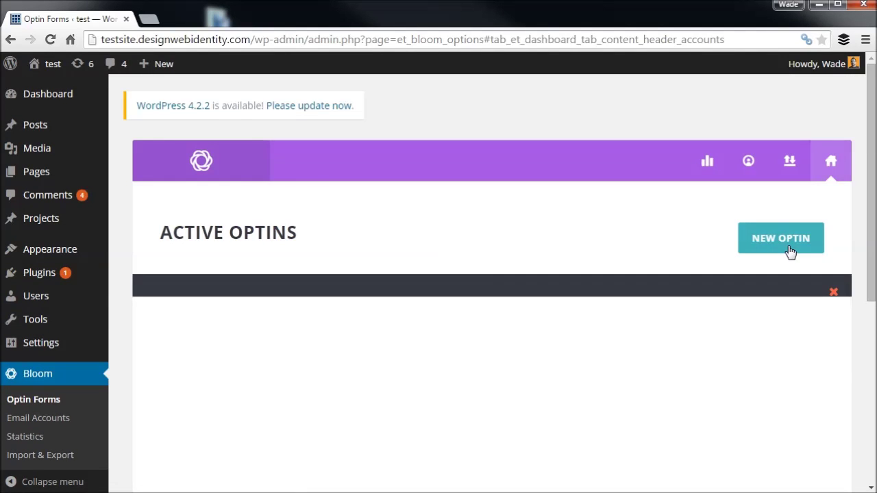
{"action": "scroll", "coordinate": [384, 199], "scroll_direction": "down", "scroll_amount": 2}
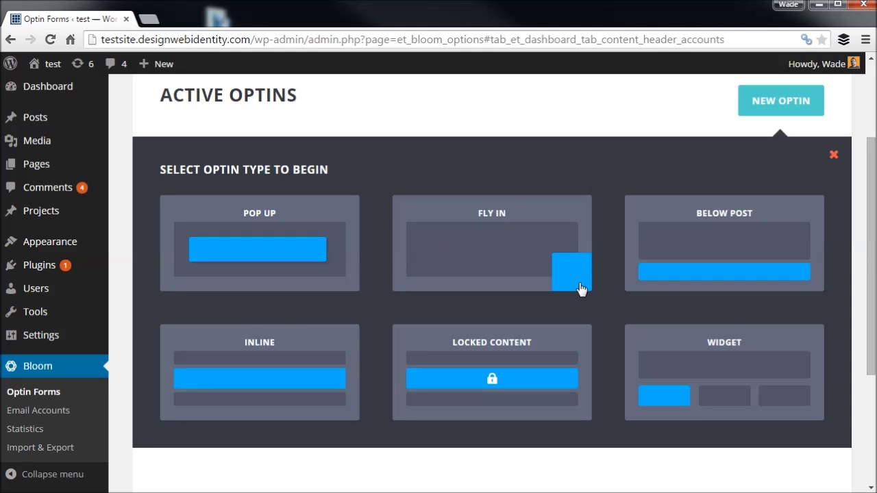
{"action": "left_click", "coordinate": [259, 255]}
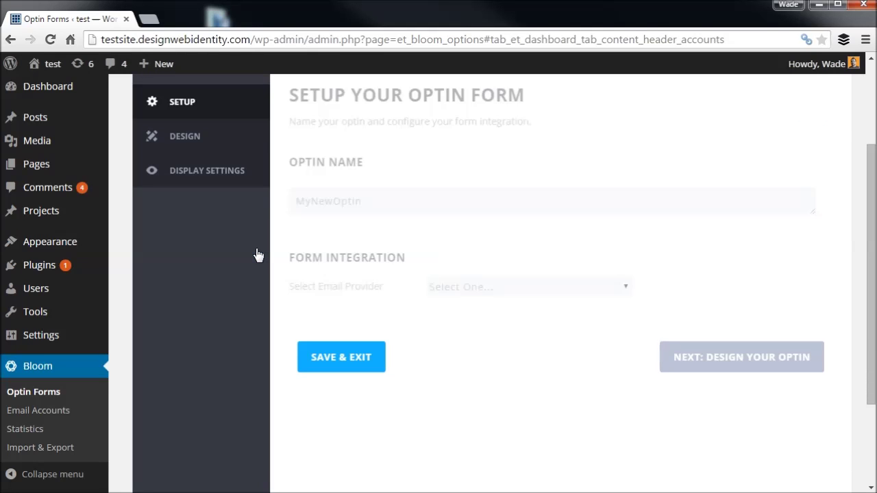
Connect the optin to MailChimp with the mytestlist account and its email list, and continue to the design stage.
{"action": "left_click", "coordinate": [518, 287]}
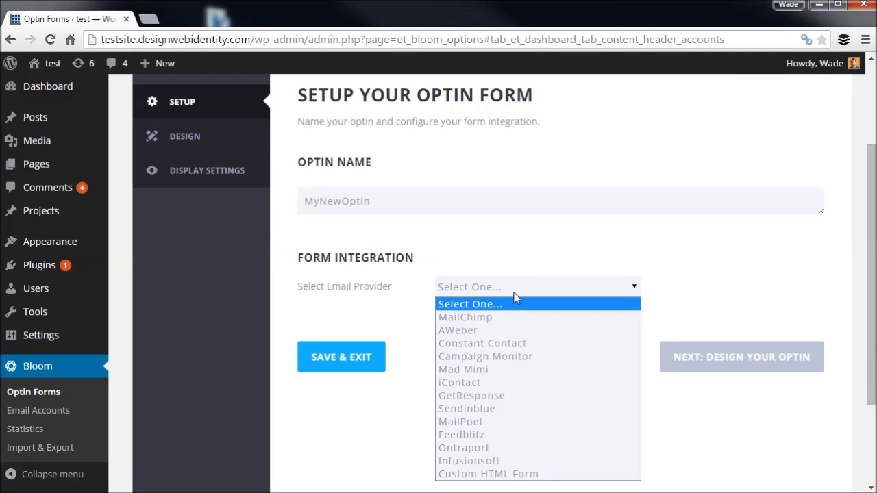
{"action": "left_click", "coordinate": [506, 319]}
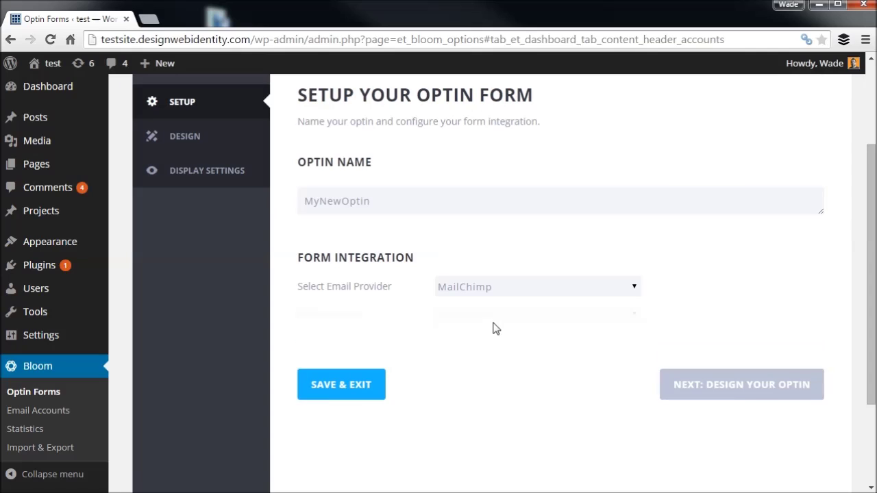
{"action": "left_click", "coordinate": [493, 323]}
{"action": "left_click", "coordinate": [493, 360]}
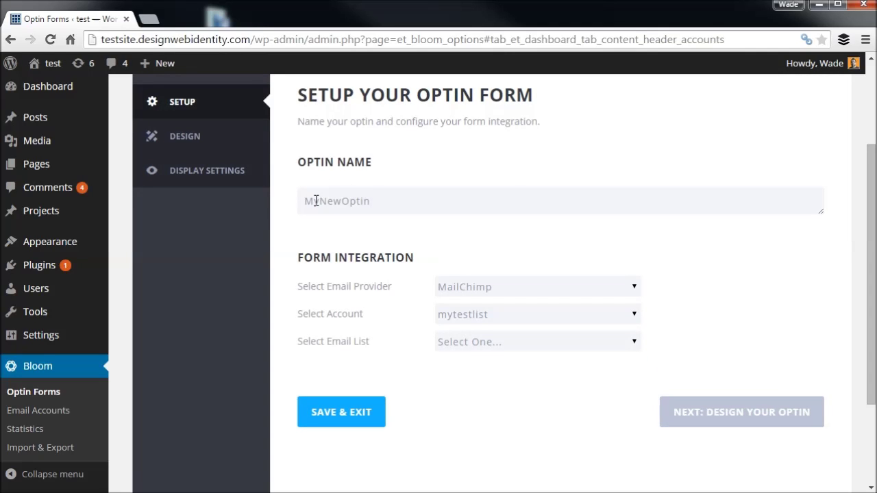
{"action": "left_click", "coordinate": [455, 345]}
{"action": "left_click", "coordinate": [471, 373]}
{"action": "left_click", "coordinate": [738, 425]}
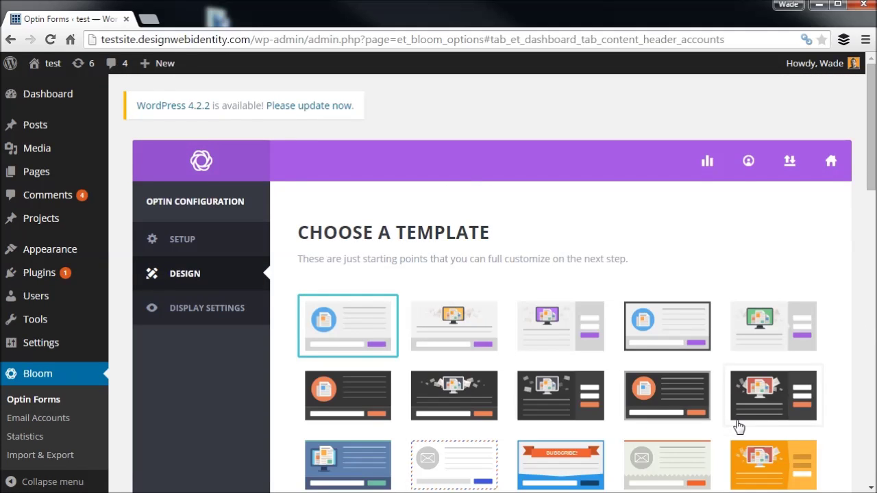
Browse the templates, choose the dark one with the round orange icon and horizontal form strip, and continue to the form design.
{"action": "left_click_drag", "start_coordinate": [870, 168], "coordinate": [870, 286]}
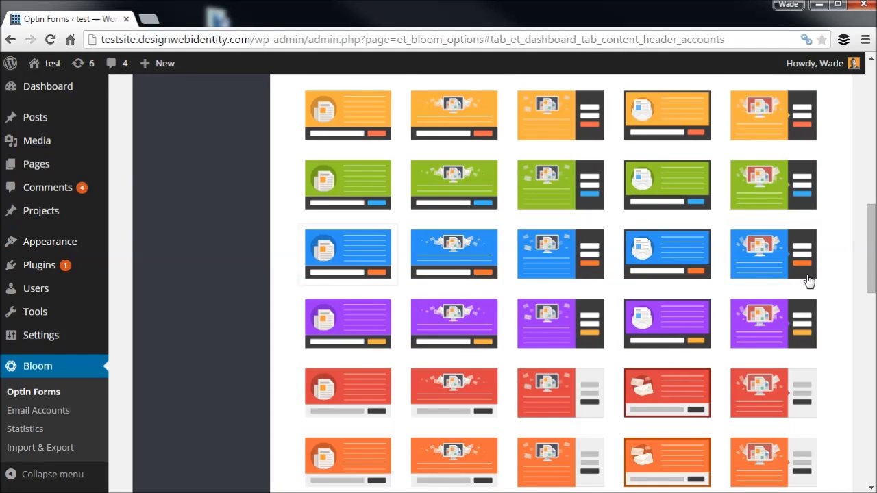
{"action": "left_click_drag", "start_coordinate": [871, 223], "coordinate": [871, 116]}
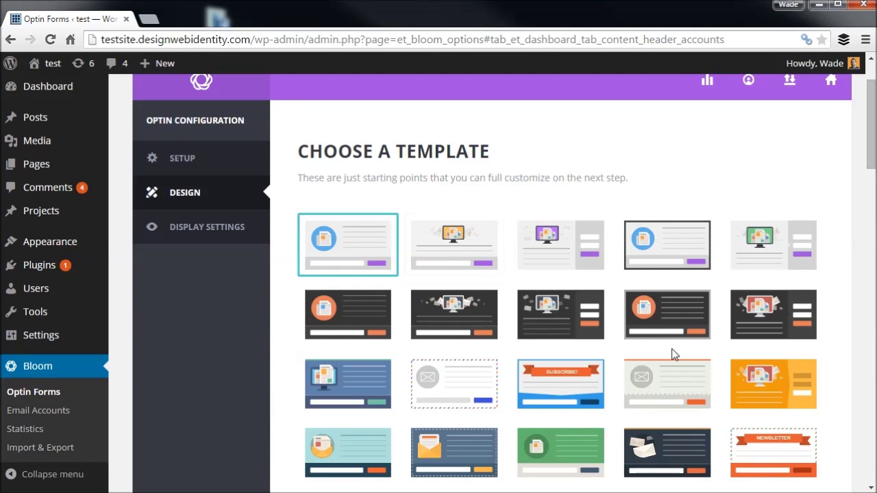
{"action": "scroll", "coordinate": [670, 350], "scroll_direction": "down", "scroll_amount": 1}
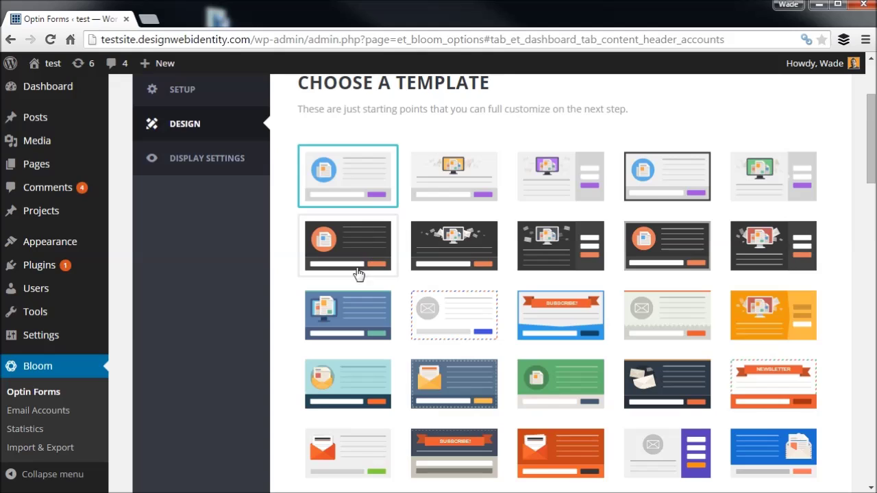
{"action": "left_click", "coordinate": [336, 243]}
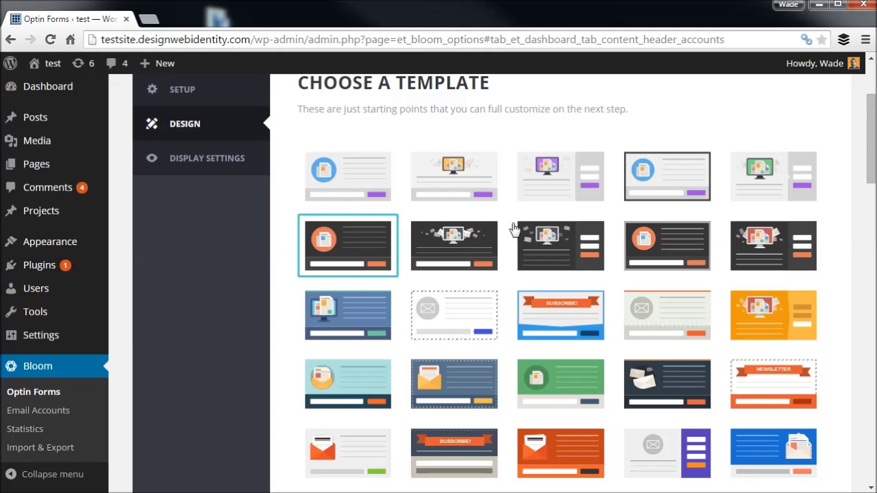
{"action": "left_click_drag", "start_coordinate": [870, 150], "coordinate": [867, 445]}
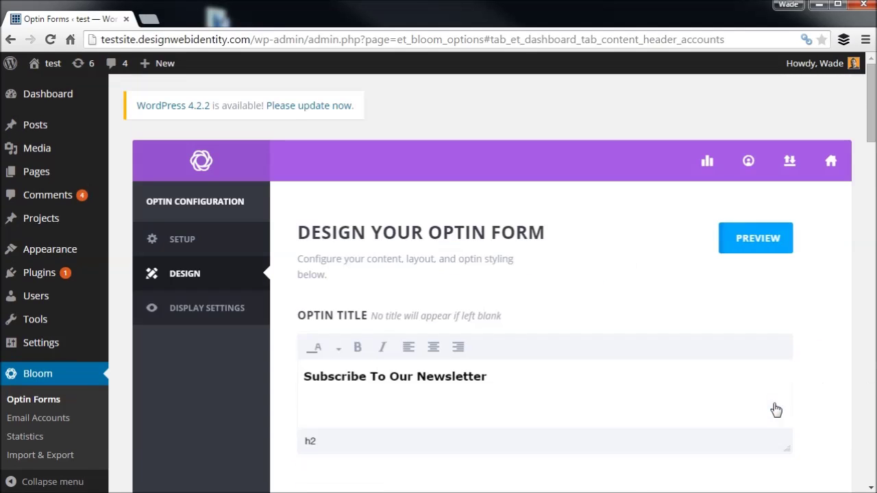
Replace the optin title with "Download our Free Course!".
{"action": "mouse_move", "coordinate": [867, 110]}
{"action": "left_mouse_down"}
{"action": "mouse_move", "coordinate": [874, 406]}
{"action": "mouse_move", "coordinate": [874, 102]}
{"action": "left_mouse_up"}
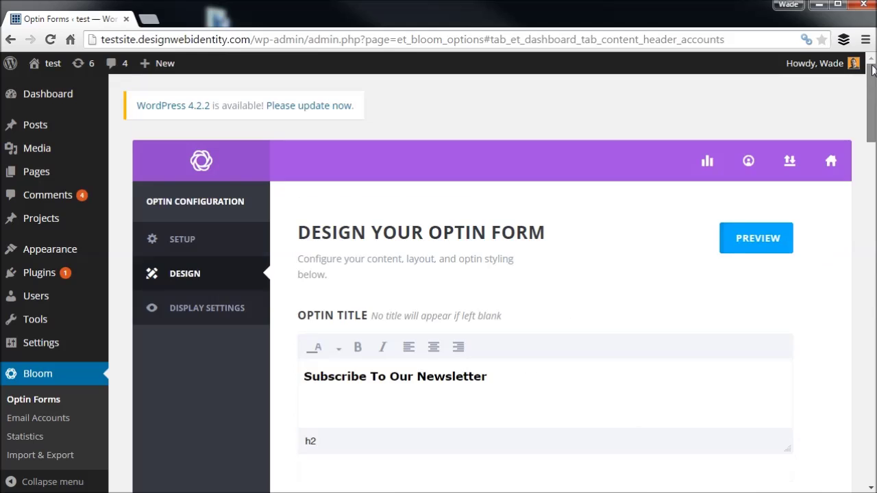
{"action": "triple_click", "coordinate": [293, 377]}
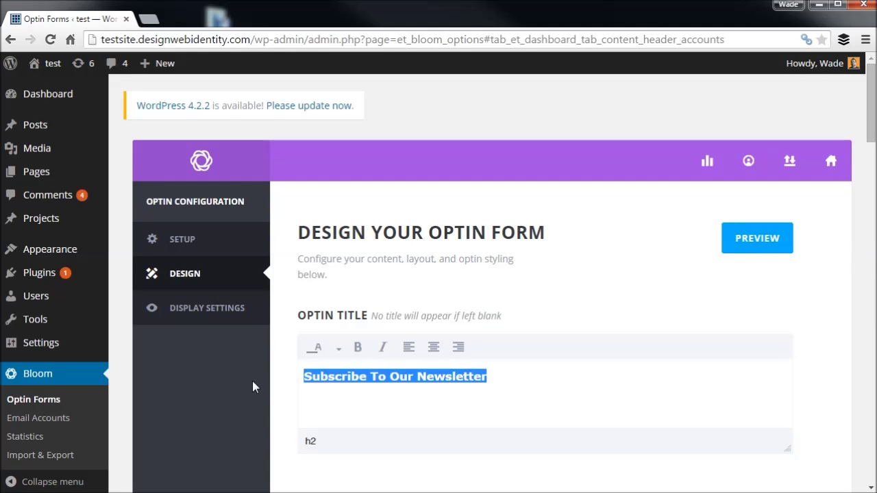
{"action": "type", "text": "Do"}
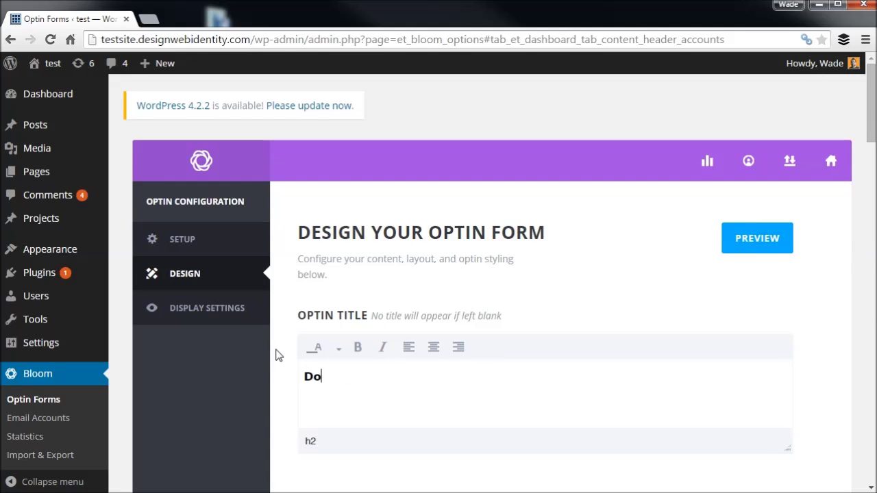
{"action": "type", "text": "wn load our F"}
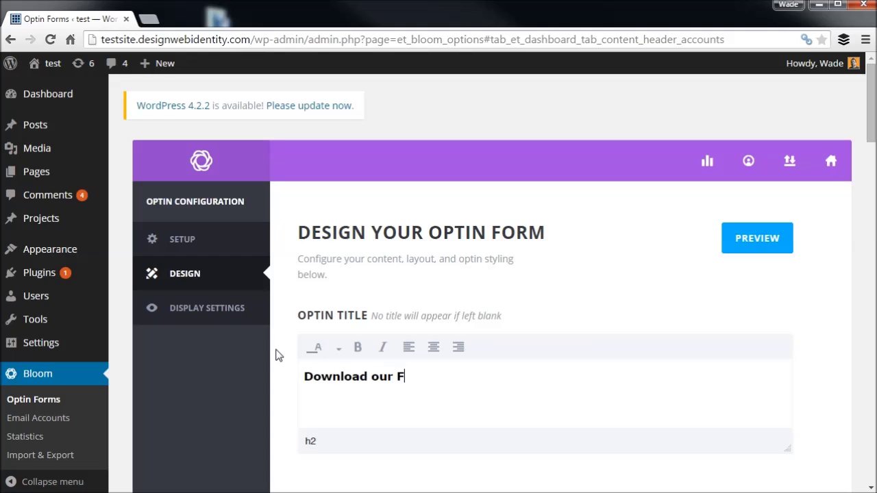
{"action": "type", "text": "ree Course!"}
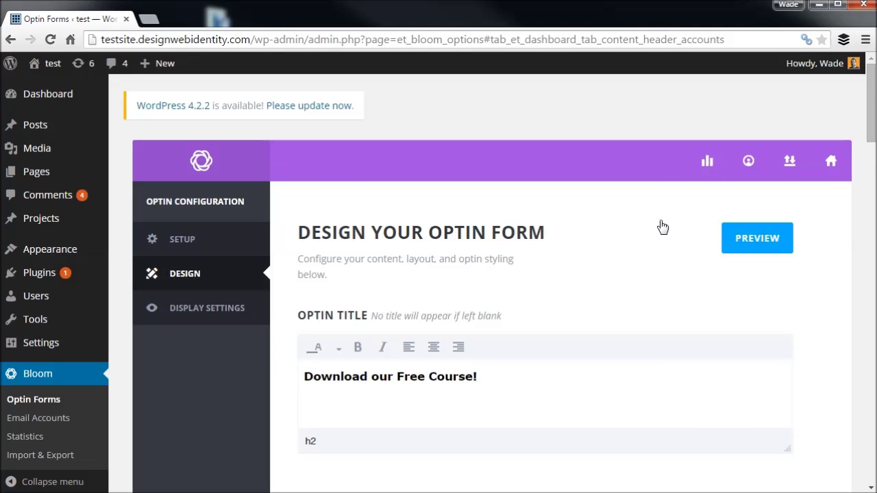
Extend the end of the optin message with "and get immediate access to our free E-Course.".
{"action": "scroll", "coordinate": [662, 226], "scroll_direction": "down", "scroll_amount": 2}
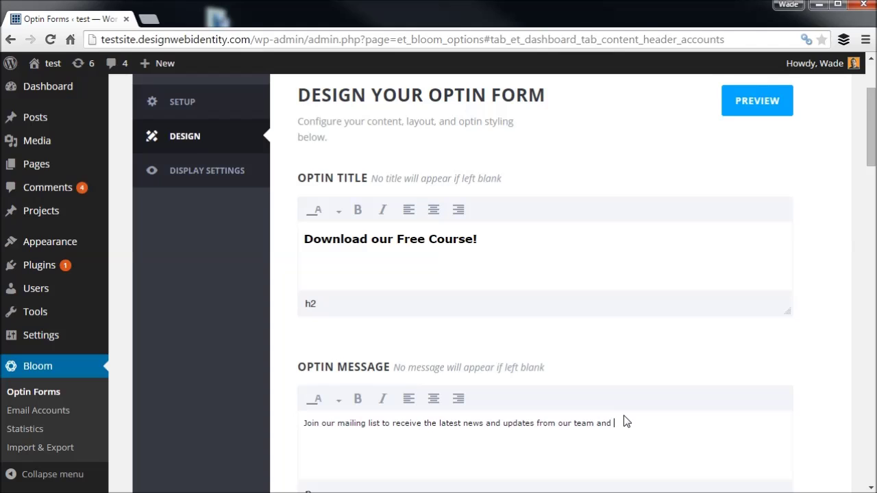
{"action": "type", "text": "get immediate access to our free E-Course."}
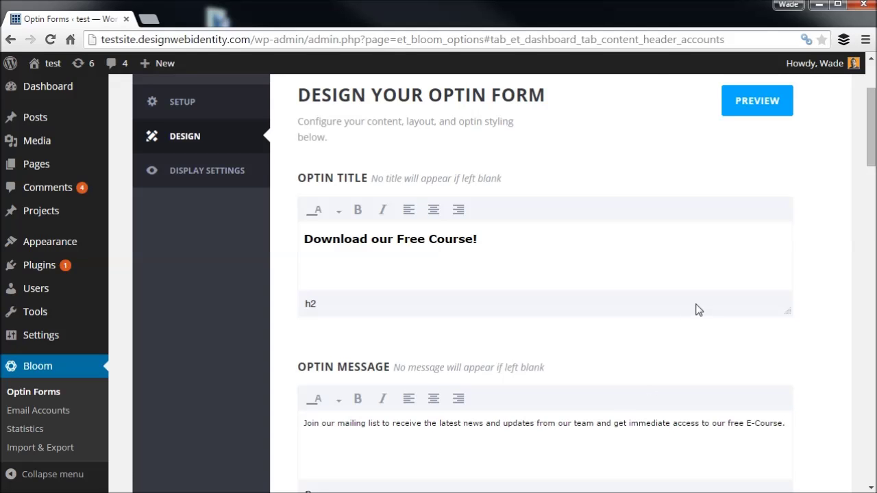
Duplicate the optin message sentence as a second paragraph below the first.
{"action": "scroll", "coordinate": [651, 307], "scroll_direction": "down", "scroll_amount": 2}
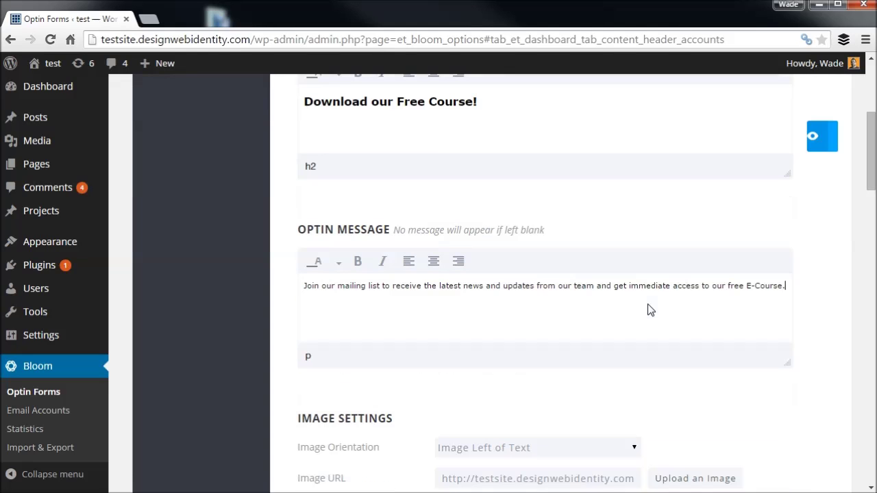
{"action": "scroll", "coordinate": [411, 295], "scroll_direction": "up", "scroll_amount": 2}
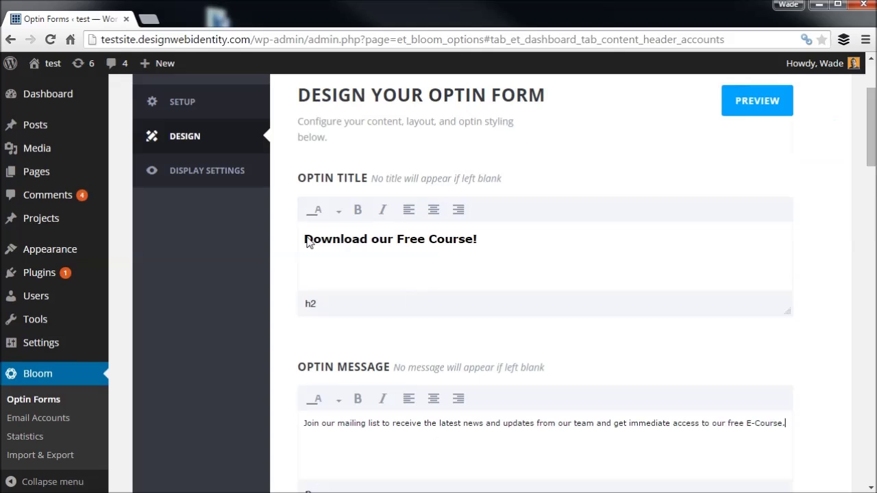
{"action": "scroll", "coordinate": [500, 290], "scroll_direction": "down", "scroll_amount": 3}
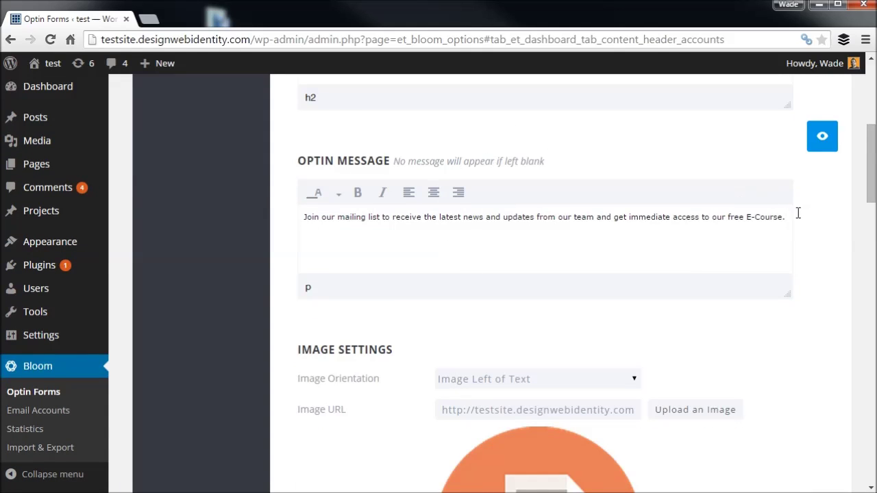
{"action": "left_click_drag", "start_coordinate": [787, 217], "coordinate": [288, 219]}
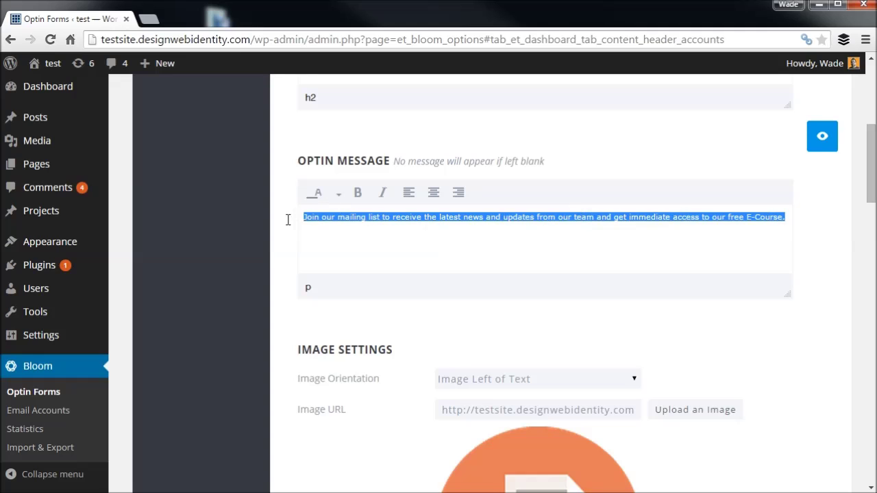
{"action": "type", "text": "c"}
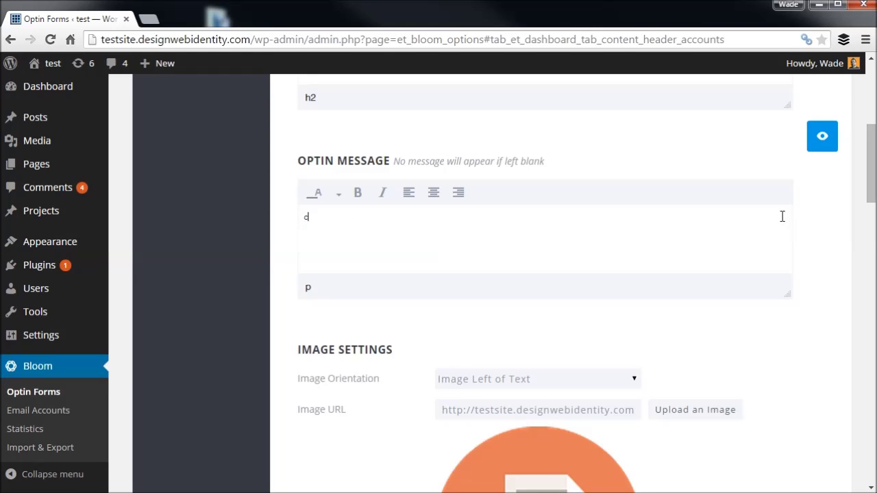
{"action": "key", "text": "ctrl+z"}
{"action": "key", "text": "ctrl+c"}
{"action": "left_click", "coordinate": [786, 218]}
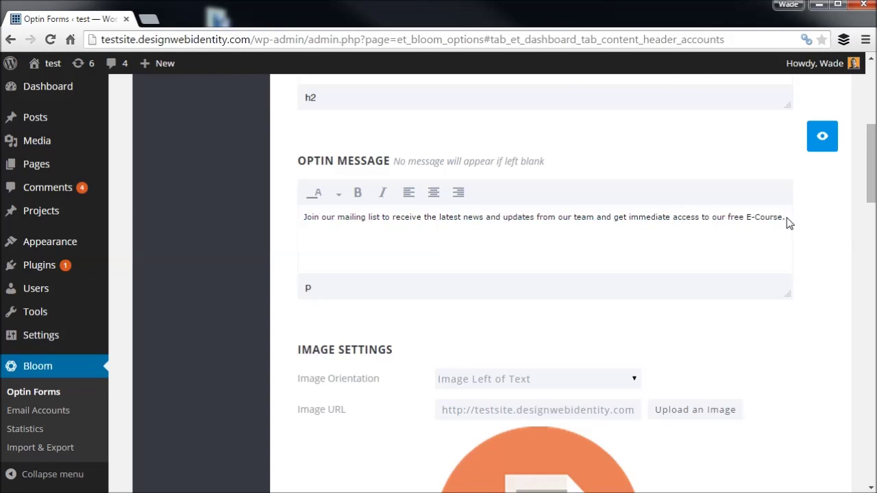
{"action": "key", "text": "ctrl+v"}
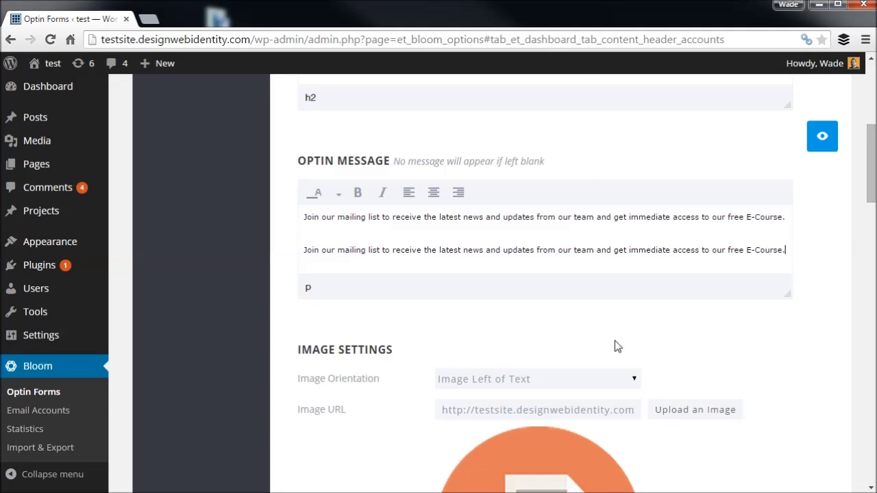
Upload computer-icon.png, set it as the optin image, and preview the pop-up.
{"action": "scroll", "coordinate": [503, 317], "scroll_direction": "down", "scroll_amount": 1}
{"action": "scroll", "coordinate": [493, 312], "scroll_direction": "down", "scroll_amount": 1}
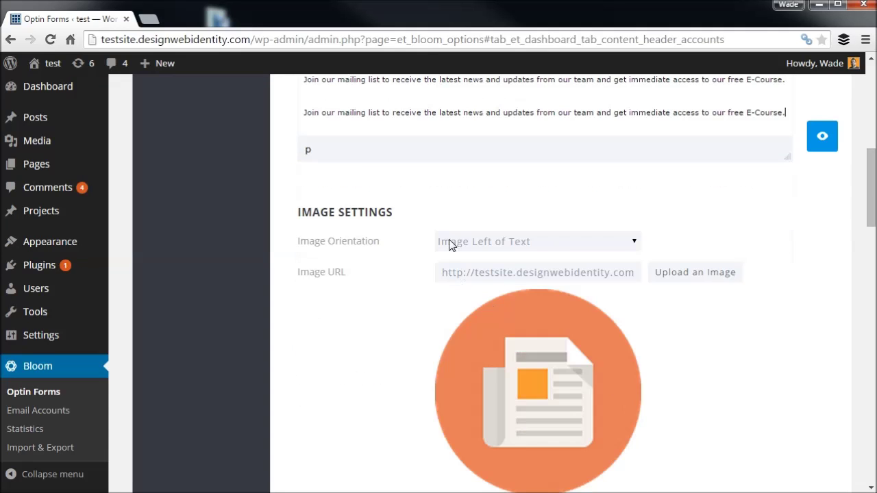
{"action": "left_click", "coordinate": [525, 244]}
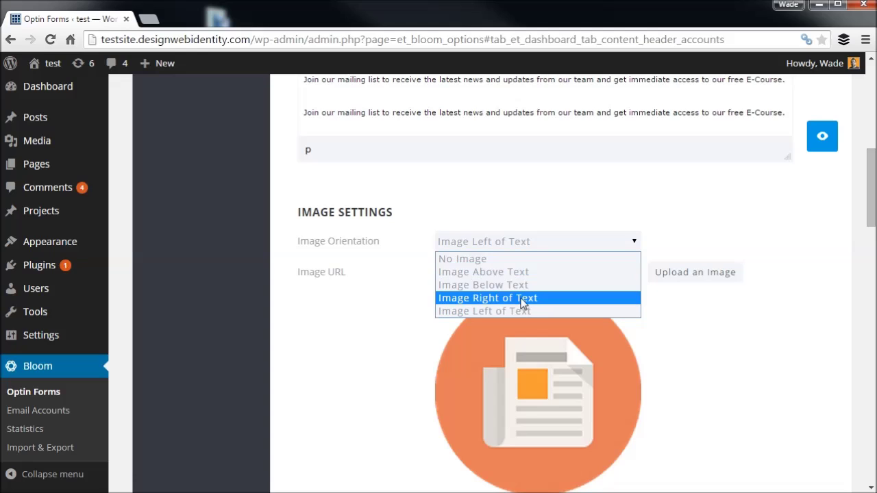
{"action": "left_click", "coordinate": [547, 223]}
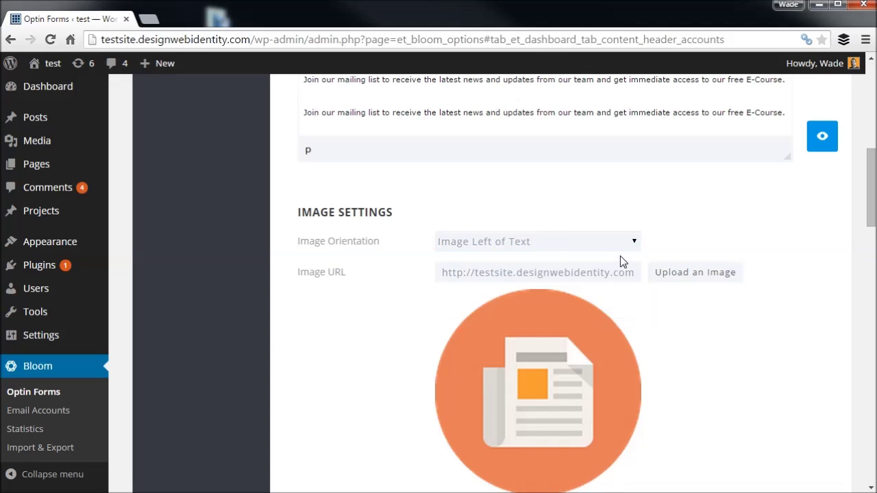
{"action": "left_click", "coordinate": [692, 275]}
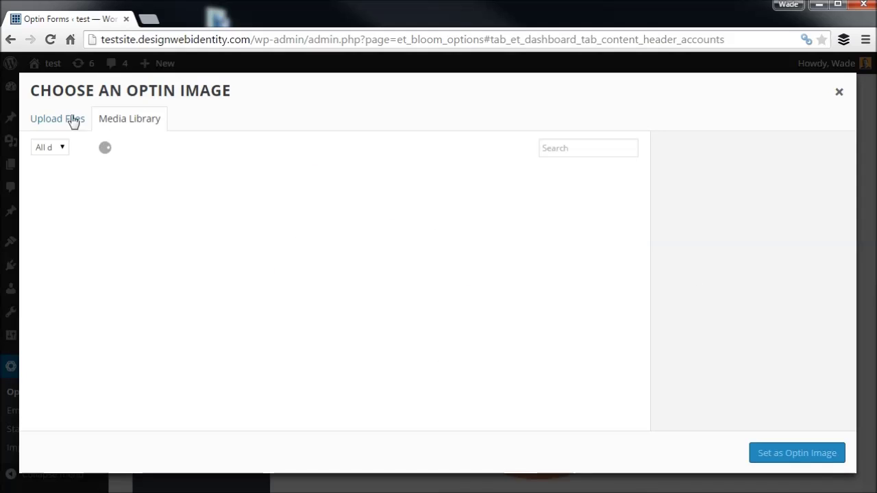
{"action": "left_click", "coordinate": [69, 121]}
{"action": "left_click", "coordinate": [473, 316]}
{"action": "double_click", "coordinate": [248, 130]}
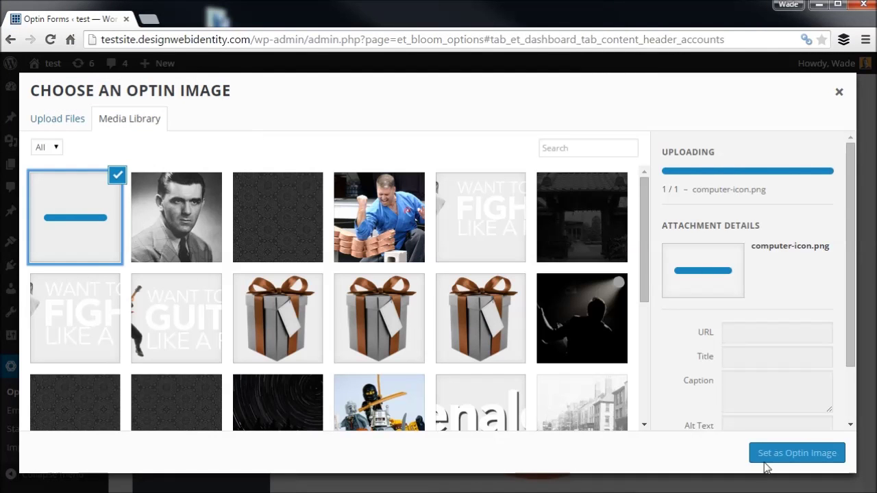
{"action": "left_click", "coordinate": [795, 460]}
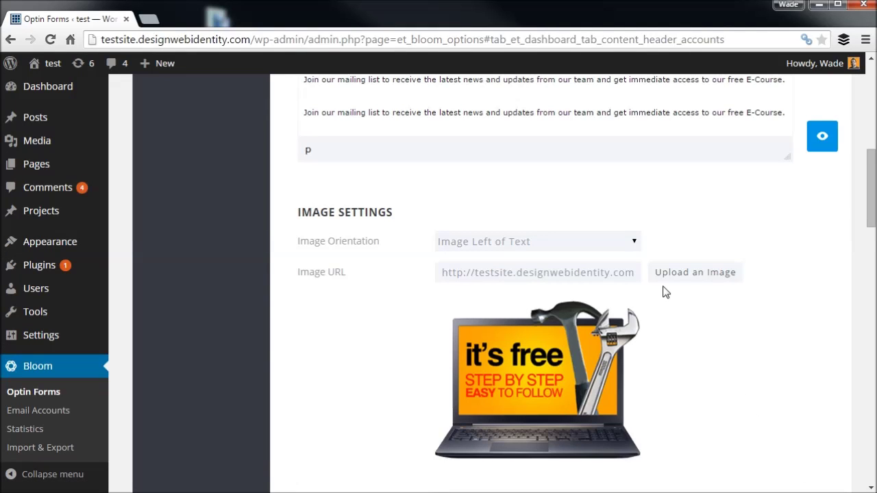
{"action": "left_click", "coordinate": [823, 140]}
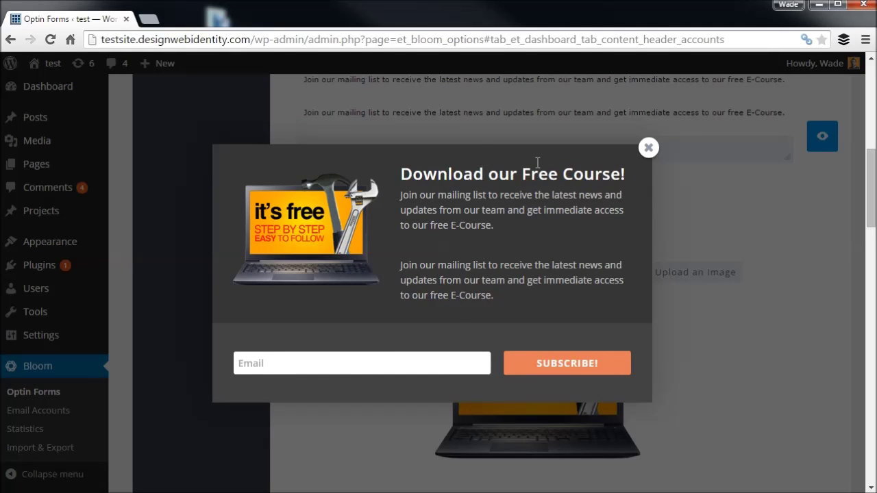
{"action": "left_click", "coordinate": [646, 150]}
Set the image load-in animation to Flip and preview the pop-up's animation.
{"action": "scroll", "coordinate": [627, 320], "scroll_direction": "down", "scroll_amount": 4}
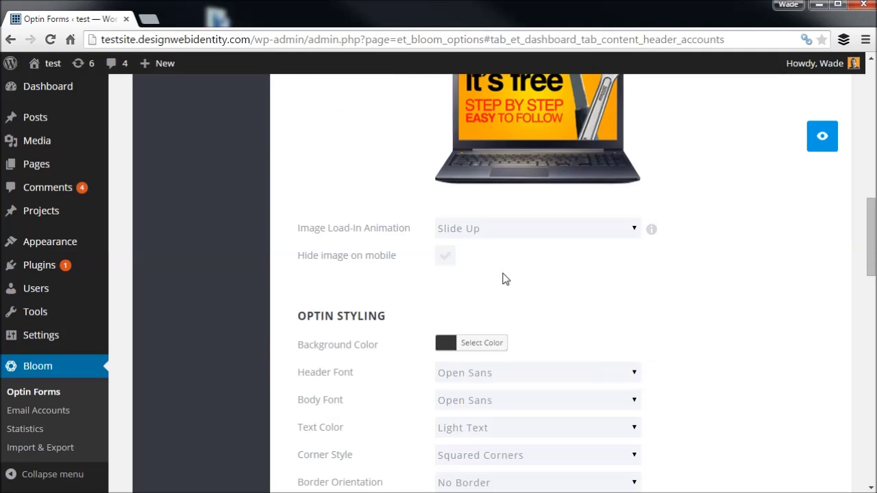
{"action": "left_click", "coordinate": [461, 235]}
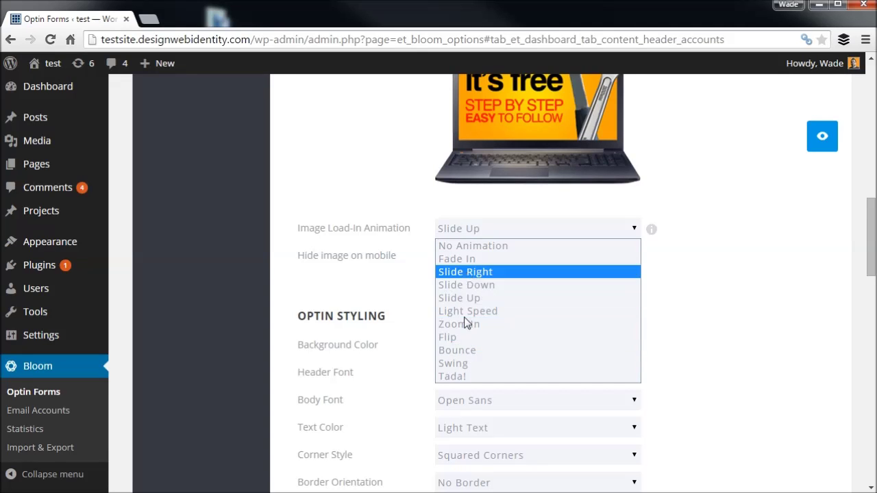
{"action": "left_click", "coordinate": [466, 335]}
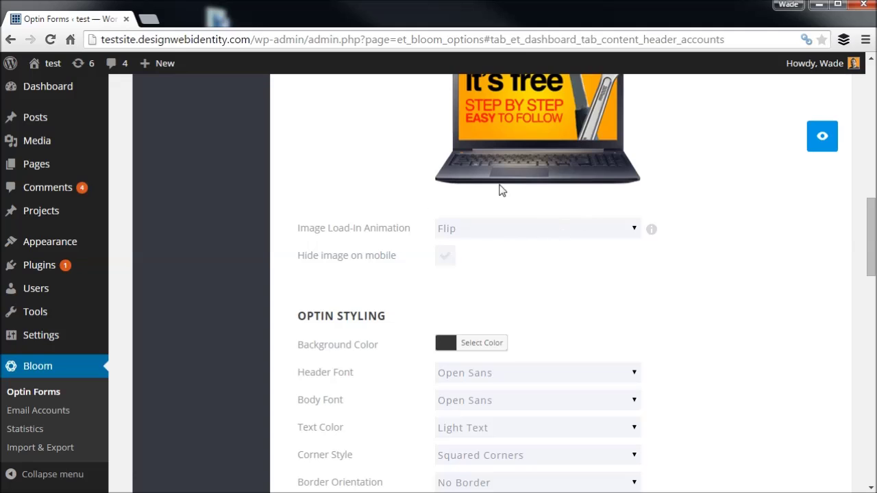
{"action": "left_click", "coordinate": [829, 144]}
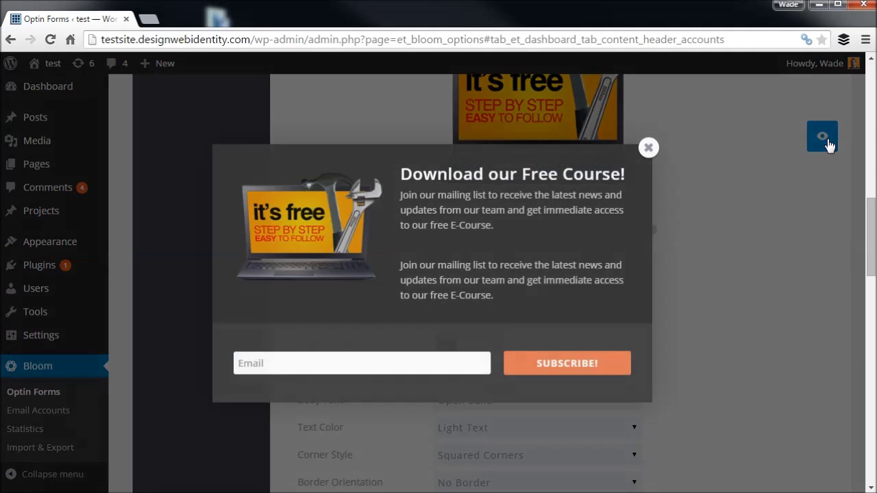
{"action": "left_click", "coordinate": [649, 149]}
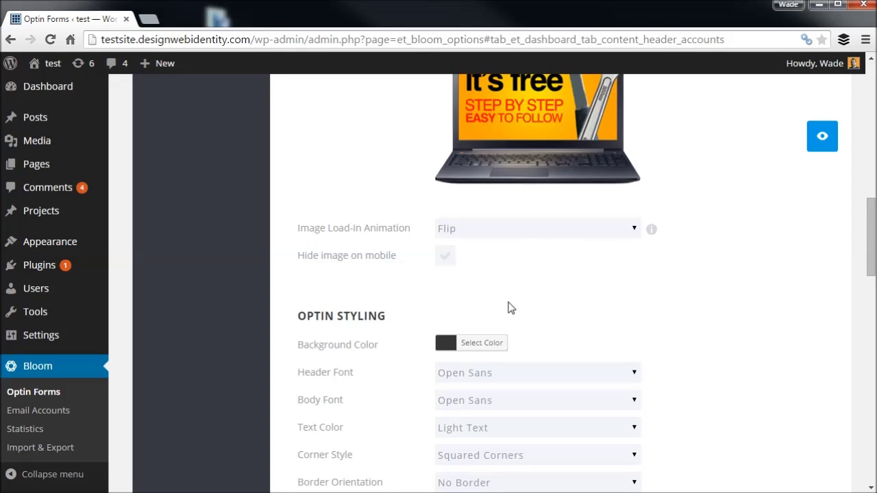
Preview the current pop-up styling, then darken the optin background color to near-black.
{"action": "scroll", "coordinate": [507, 298], "scroll_direction": "down", "scroll_amount": 1}
{"action": "left_click", "coordinate": [455, 190]}
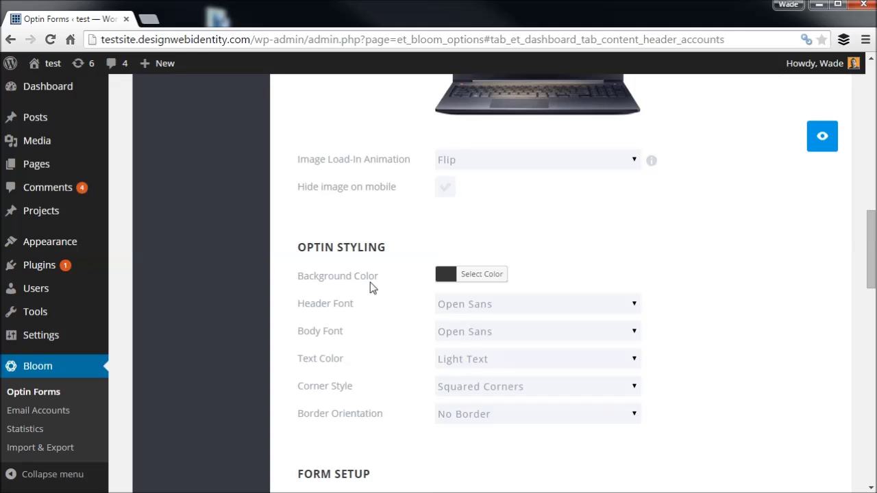
{"action": "left_click", "coordinate": [824, 138]}
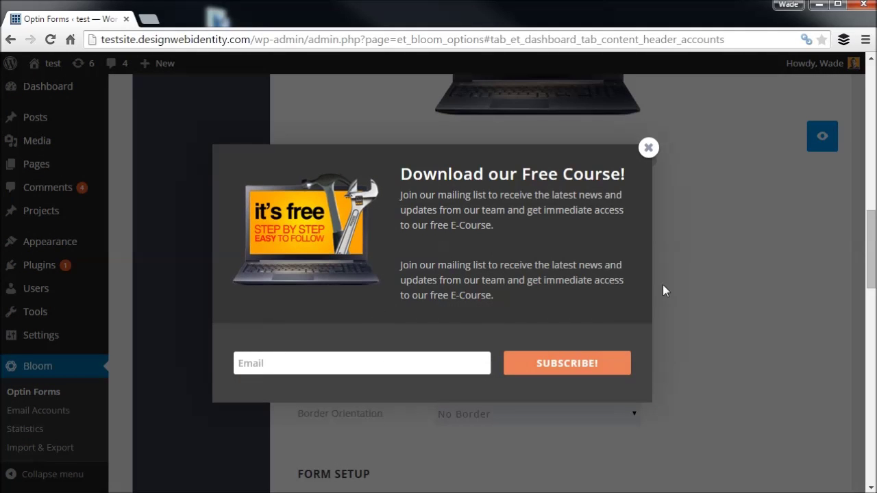
{"action": "left_click", "coordinate": [649, 149]}
{"action": "left_click", "coordinate": [480, 274]}
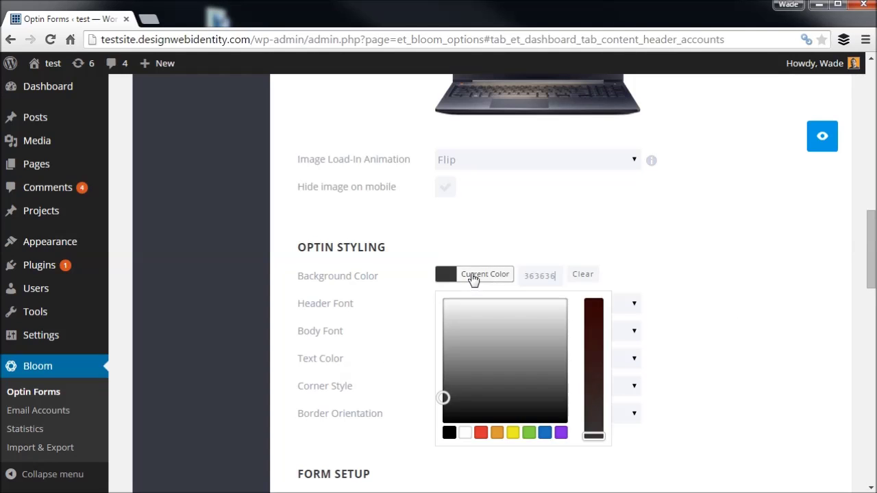
{"action": "left_click_drag", "start_coordinate": [443, 397], "coordinate": [440, 439]}
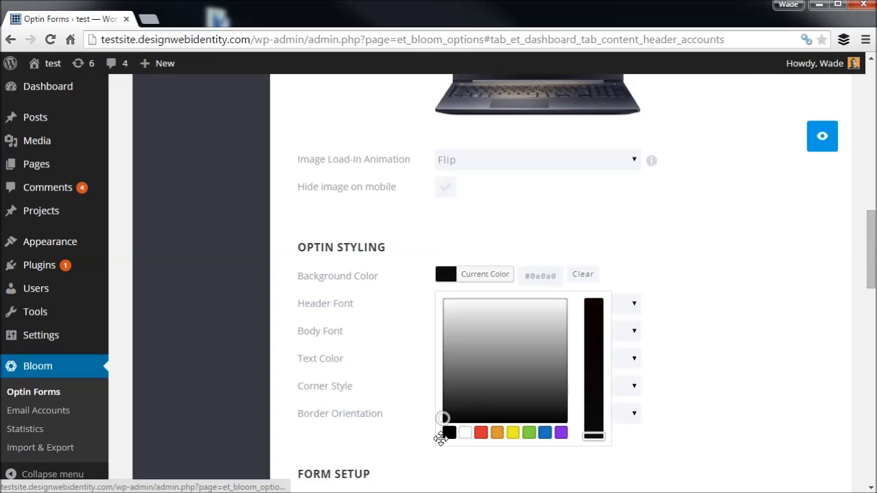
{"action": "left_click", "coordinate": [660, 303]}
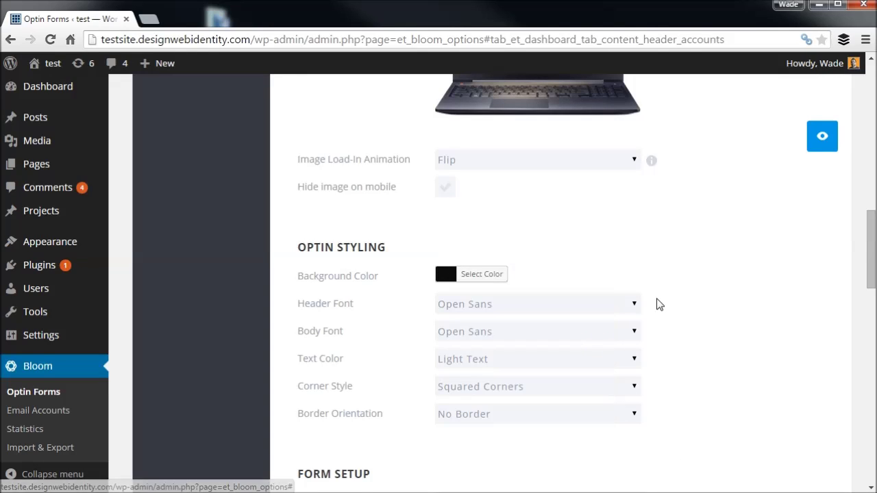
Set the optin header font to Lato and the text color to Dark Text.
{"action": "left_click", "coordinate": [532, 302]}
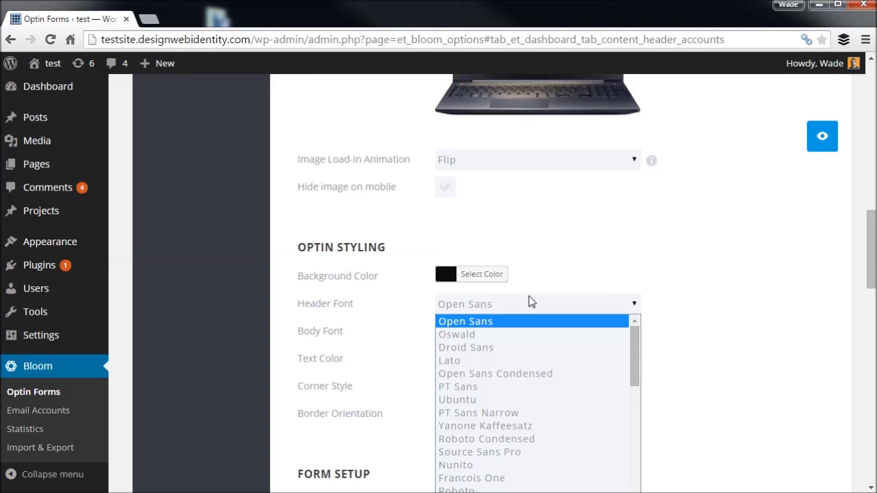
{"action": "left_click", "coordinate": [506, 361]}
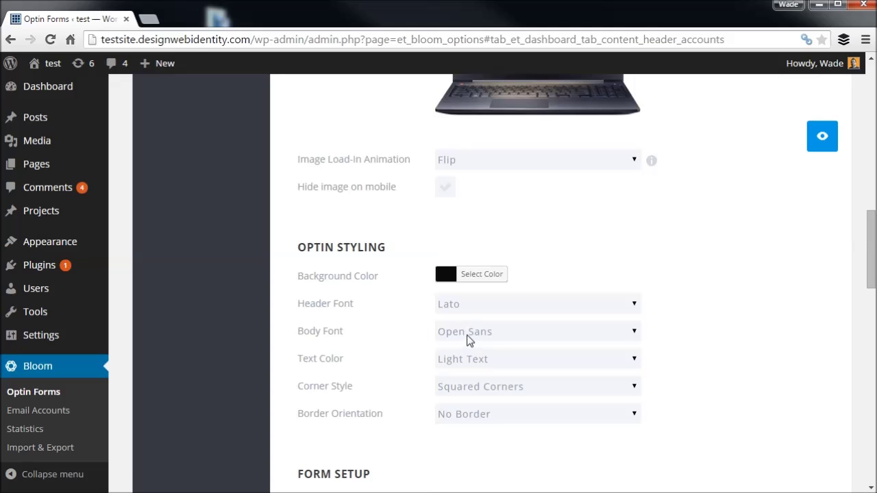
{"action": "left_click", "coordinate": [475, 361]}
{"action": "left_click", "coordinate": [478, 392]}
Give the optin Rounded Corners and set its border orientation to Top Border.
{"action": "left_click", "coordinate": [465, 388]}
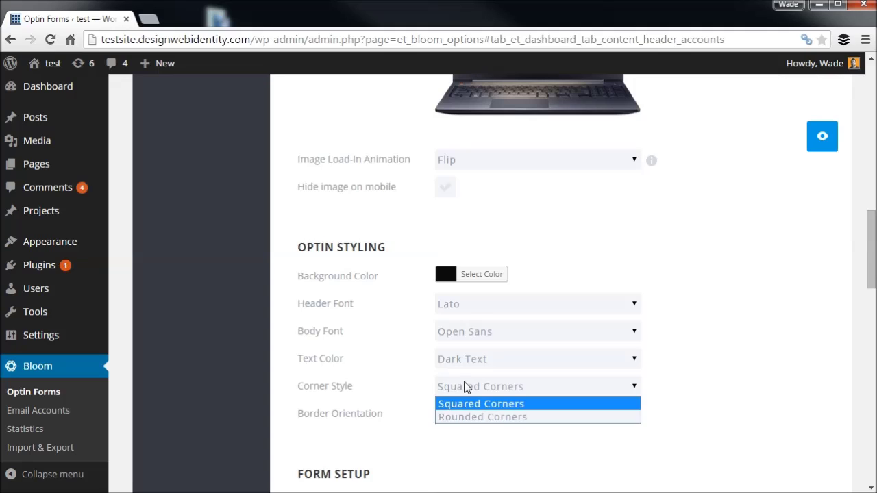
{"action": "left_click", "coordinate": [477, 418]}
{"action": "left_click", "coordinate": [480, 414]}
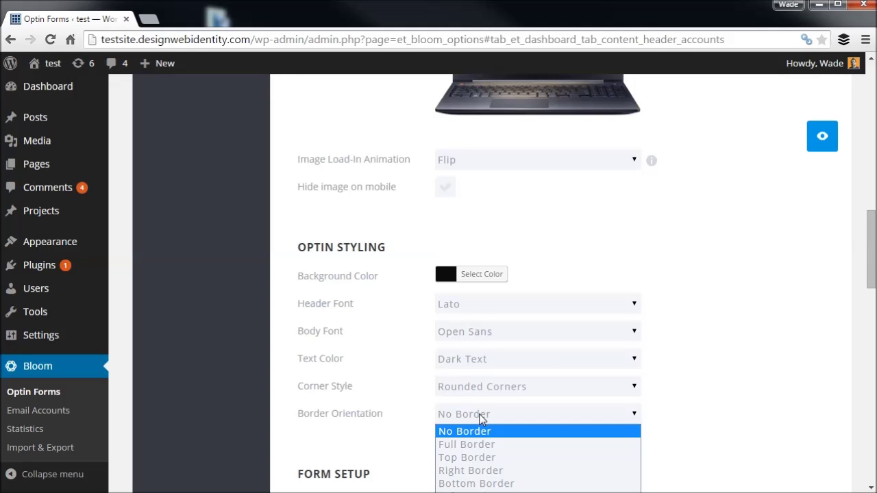
{"action": "left_click", "coordinate": [473, 457]}
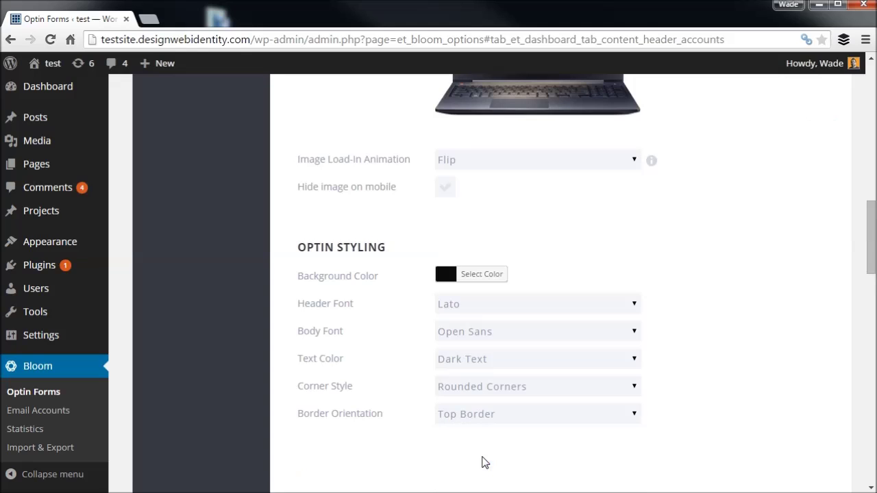
Change the optin border color to the yellow preset swatch.
{"action": "left_click", "coordinate": [465, 444]}
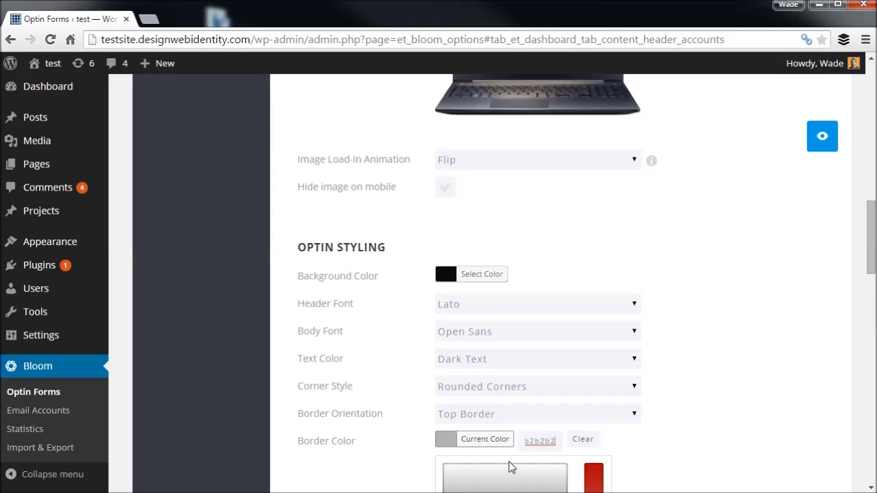
{"action": "scroll", "coordinate": [599, 478], "scroll_direction": "down", "scroll_amount": 5}
{"action": "left_click", "coordinate": [597, 459]}
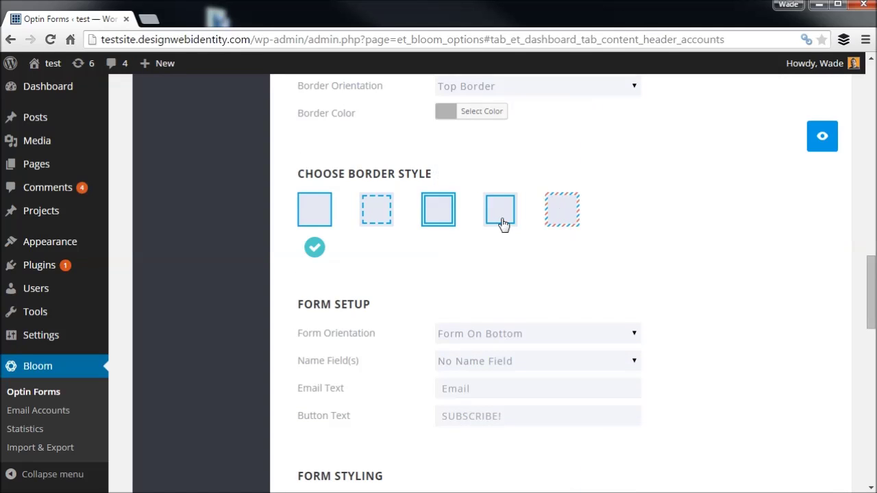
{"action": "left_click", "coordinate": [450, 121]}
{"action": "left_click", "coordinate": [513, 270]}
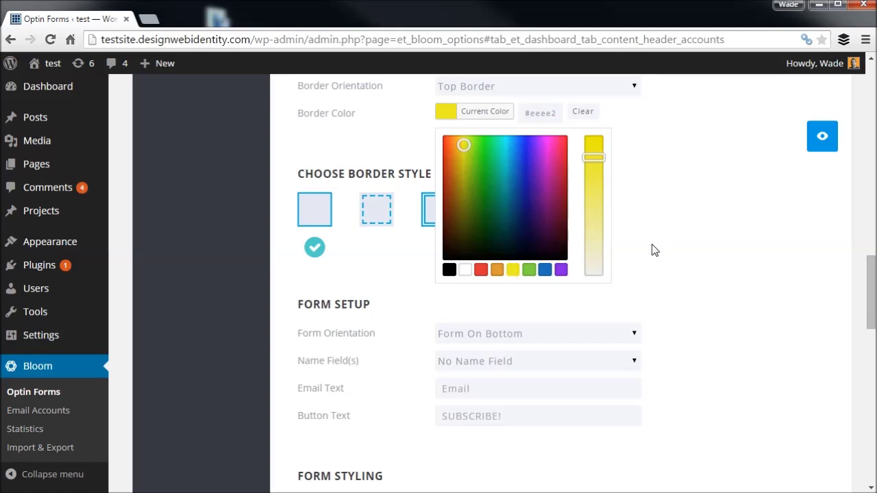
{"action": "left_click", "coordinate": [664, 246]}
Preview the pop-up, then set the optin text color to Light Text.
{"action": "scroll", "coordinate": [664, 246], "scroll_direction": "up", "scroll_amount": 4}
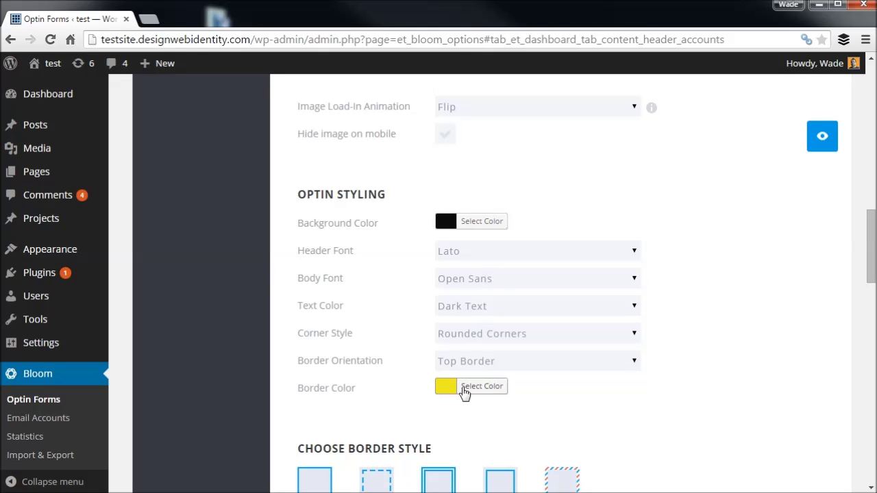
{"action": "left_click", "coordinate": [822, 140]}
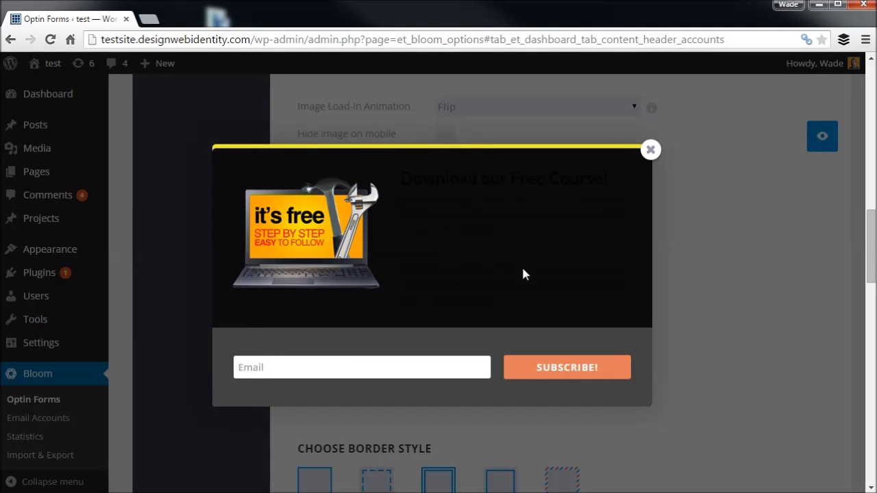
{"action": "left_click", "coordinate": [651, 150]}
{"action": "left_click", "coordinate": [496, 306]}
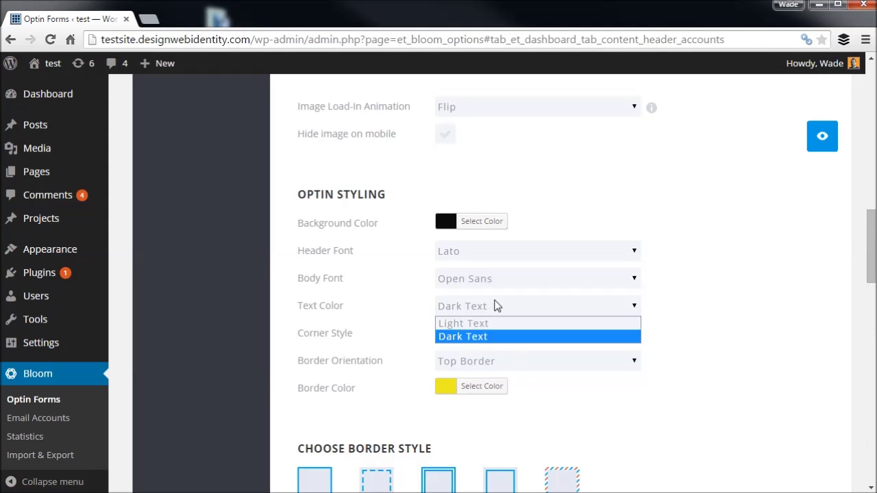
{"action": "left_click", "coordinate": [486, 326]}
Change the optin border color to a fully saturated orange, #ff8800.
{"action": "left_click", "coordinate": [460, 387]}
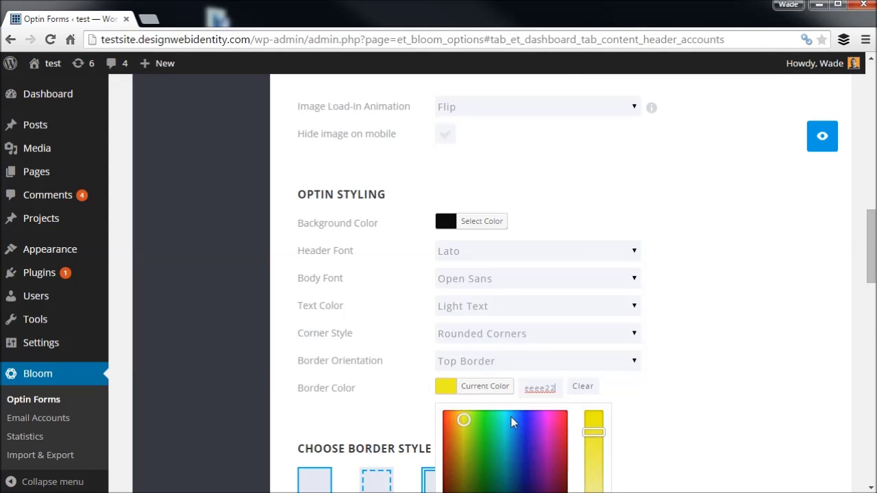
{"action": "left_click_drag", "start_coordinate": [464, 419], "coordinate": [454, 411]}
{"action": "scroll", "coordinate": [578, 385], "scroll_direction": "down", "scroll_amount": 2}
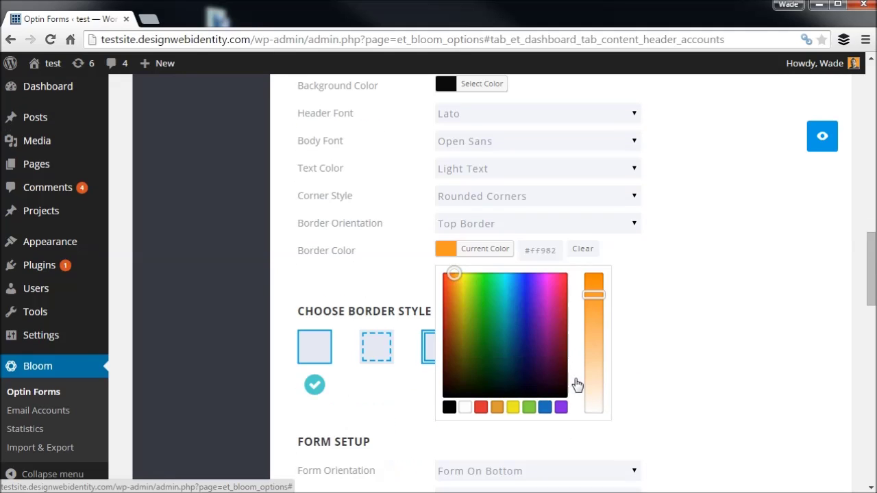
{"action": "left_click", "coordinate": [596, 259]}
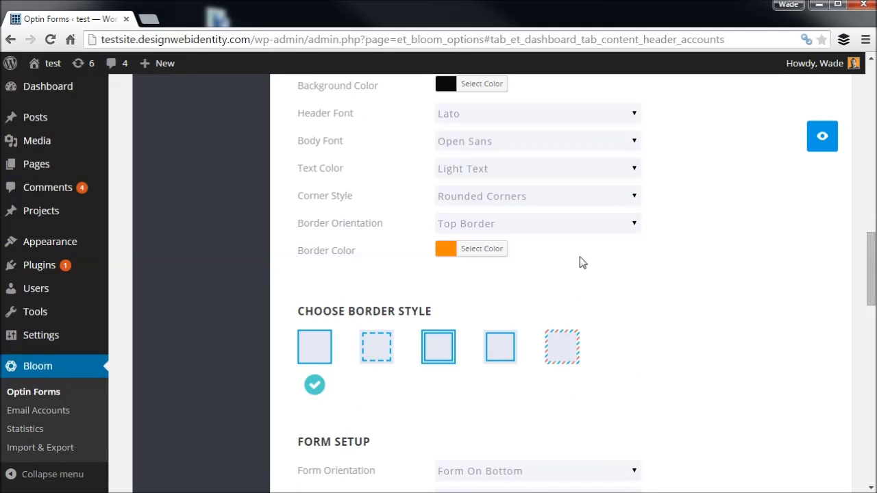
Copy the hex code of the optin's orange border color.
{"action": "left_click", "coordinate": [473, 249]}
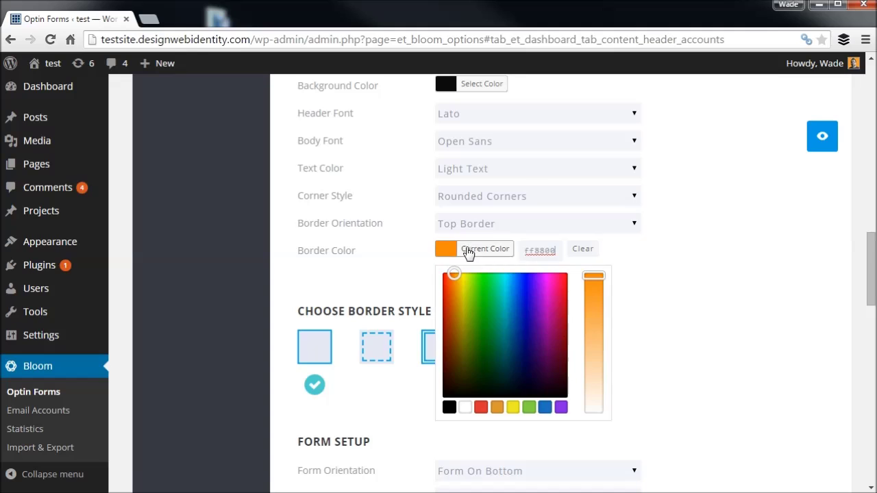
{"action": "left_click_drag", "start_coordinate": [554, 251], "coordinate": [509, 251]}
{"action": "right_click", "coordinate": [542, 248]}
{"action": "left_click", "coordinate": [575, 317]}
{"action": "left_click", "coordinate": [708, 231]}
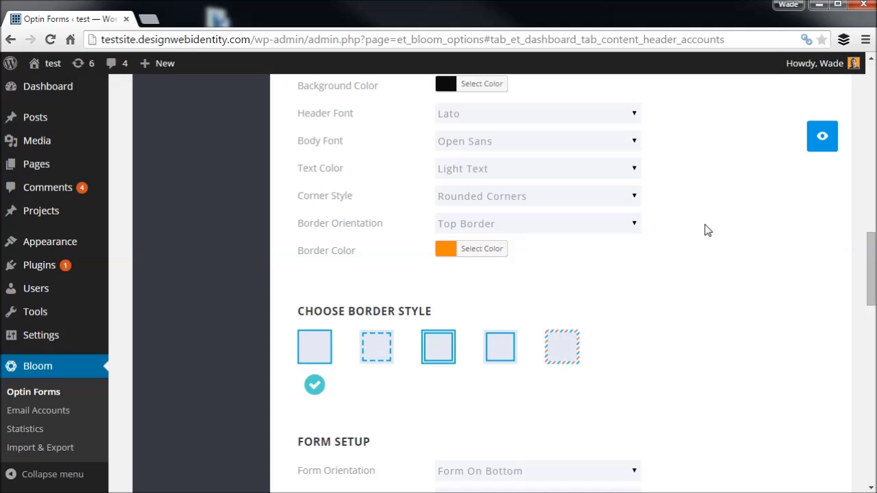
Try the diagonally striped border style in the pop-up preview, then restore the solid border style.
{"action": "left_click", "coordinate": [550, 229]}
{"action": "left_click", "coordinate": [552, 231]}
{"action": "scroll", "coordinate": [667, 298], "scroll_direction": "down", "scroll_amount": 3}
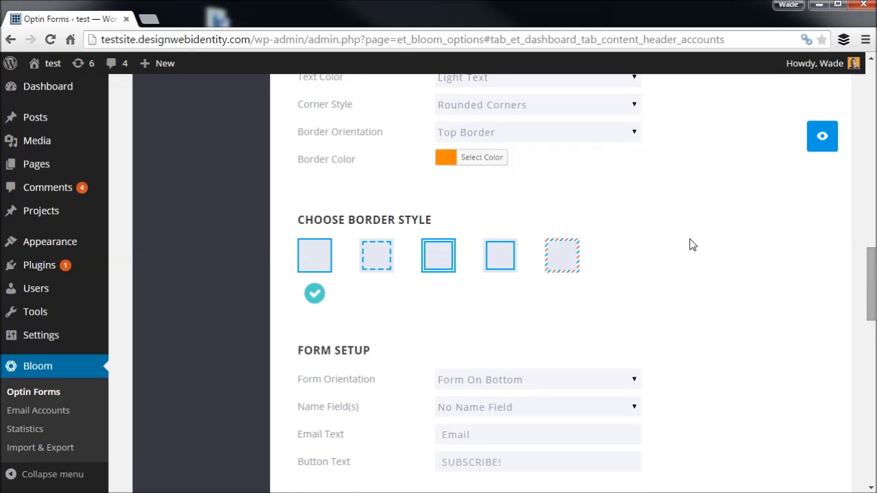
{"action": "left_click", "coordinate": [549, 256]}
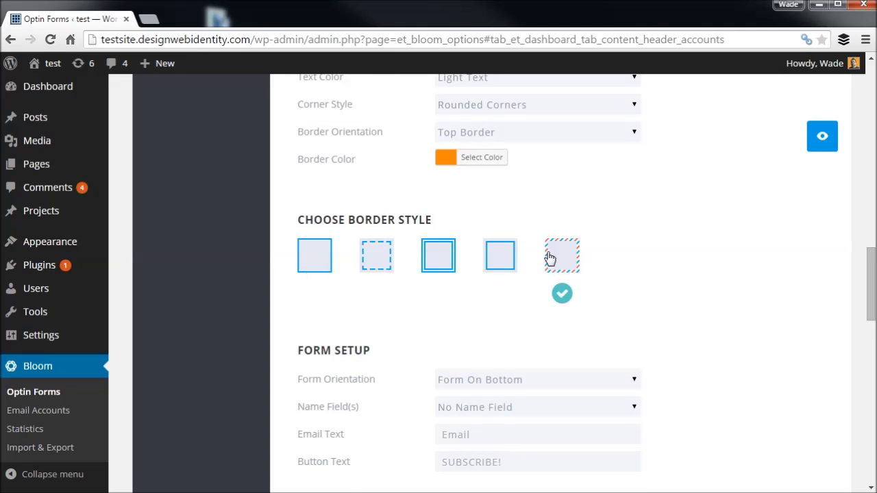
{"action": "left_click", "coordinate": [313, 255]}
{"action": "left_click", "coordinate": [563, 260]}
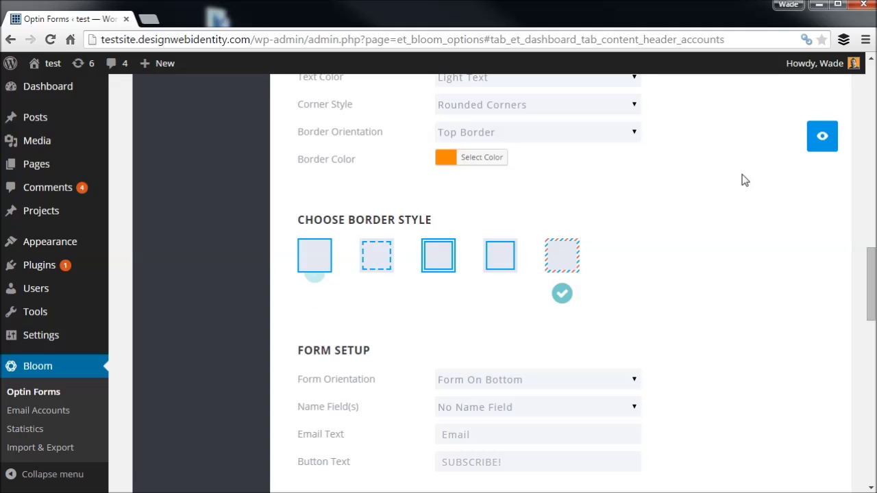
{"action": "left_click", "coordinate": [828, 138]}
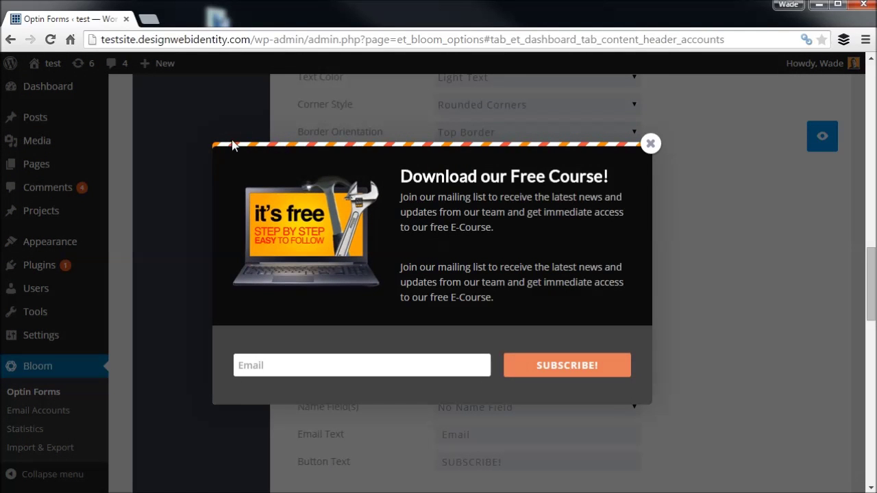
{"action": "left_click", "coordinate": [653, 145]}
{"action": "left_click", "coordinate": [320, 253]}
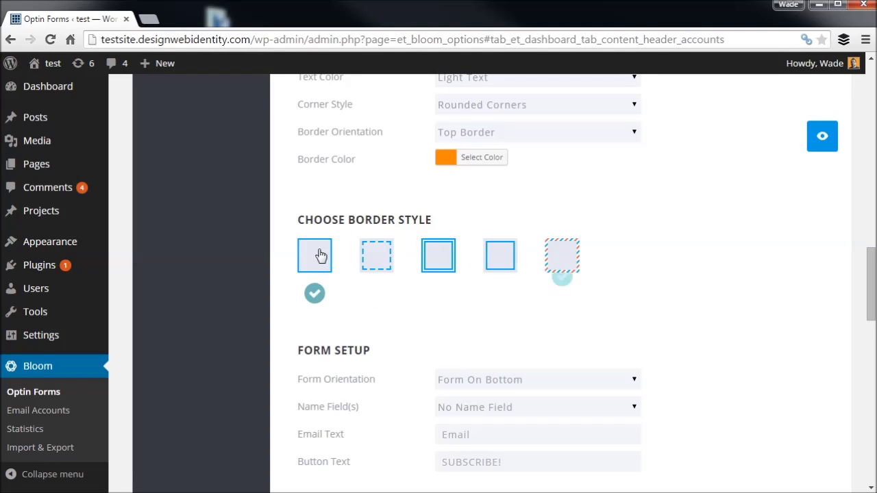
Try the Form On Right orientation in the pop-up preview, then set the orientation back to Form On Bottom.
{"action": "left_click_drag", "start_coordinate": [871, 291], "coordinate": [872, 334]}
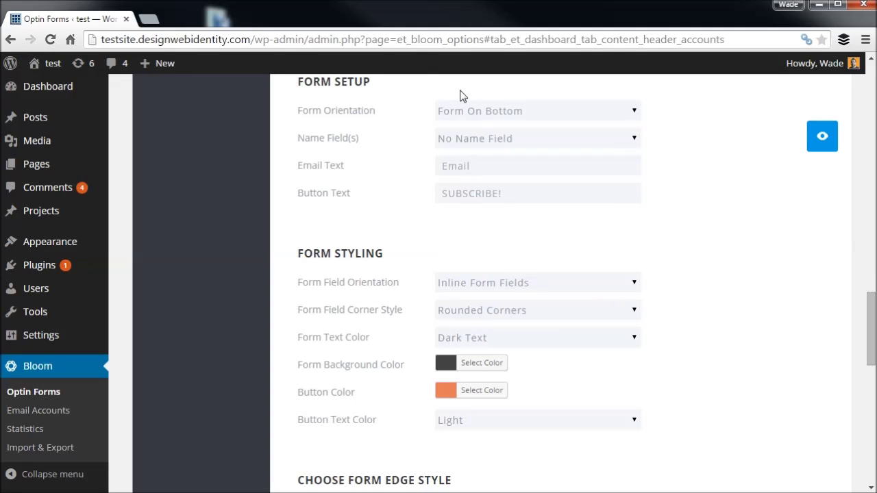
{"action": "left_click", "coordinate": [503, 111]}
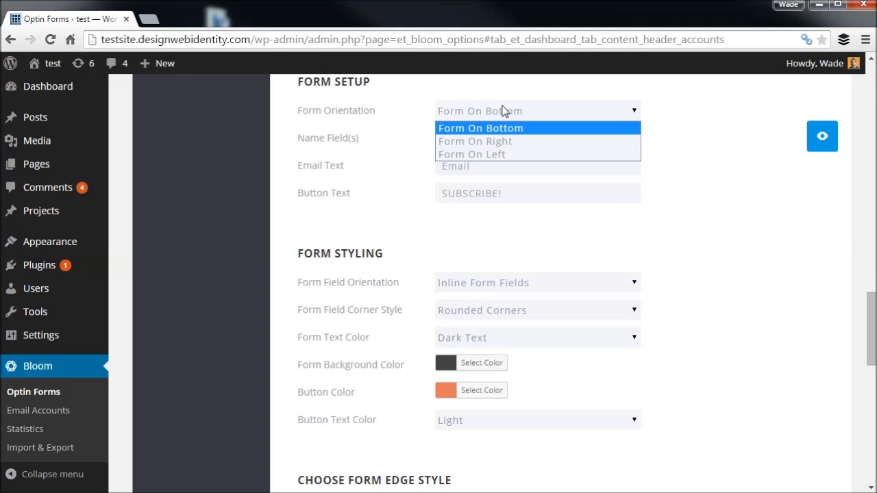
{"action": "key", "text": "Down"}
{"action": "key", "text": "Down"}
{"action": "left_click", "coordinate": [504, 141]}
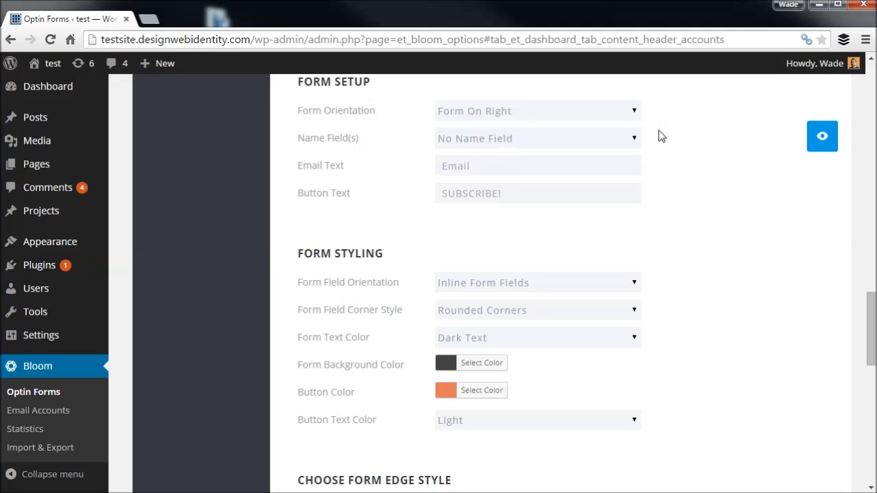
{"action": "left_click", "coordinate": [824, 150]}
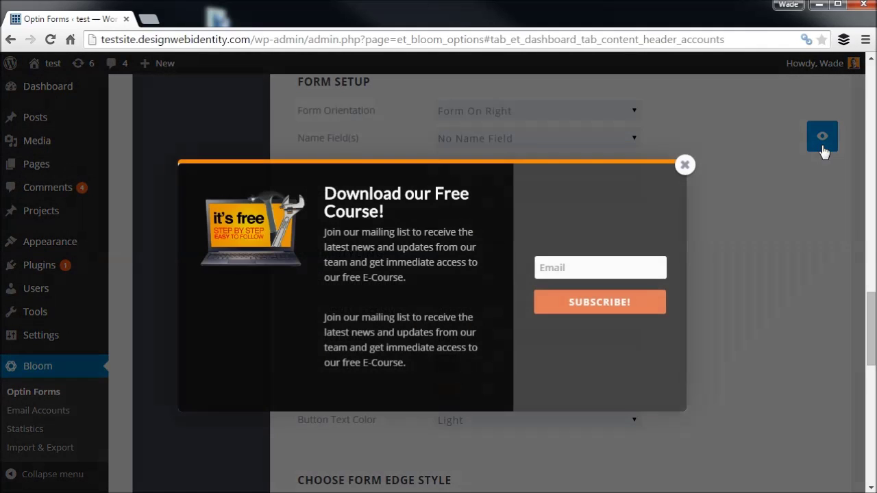
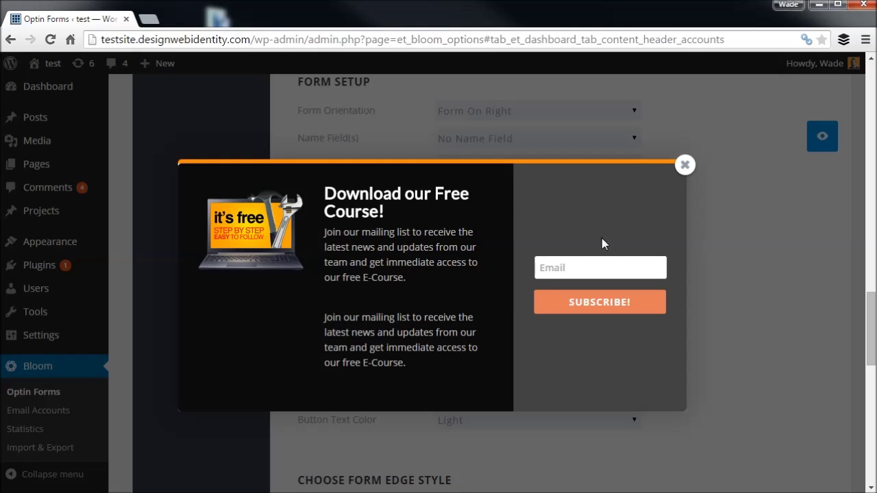
{"action": "left_click", "coordinate": [684, 164]}
{"action": "left_click", "coordinate": [549, 113]}
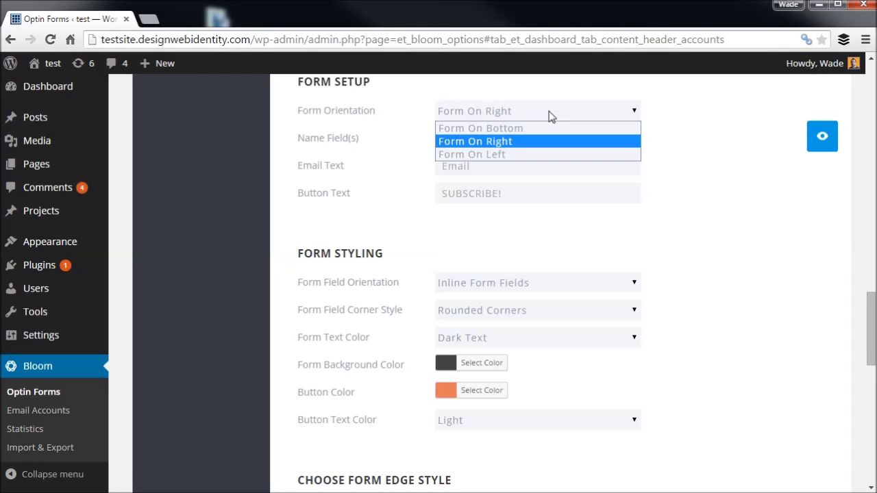
{"action": "left_click", "coordinate": [513, 129]}
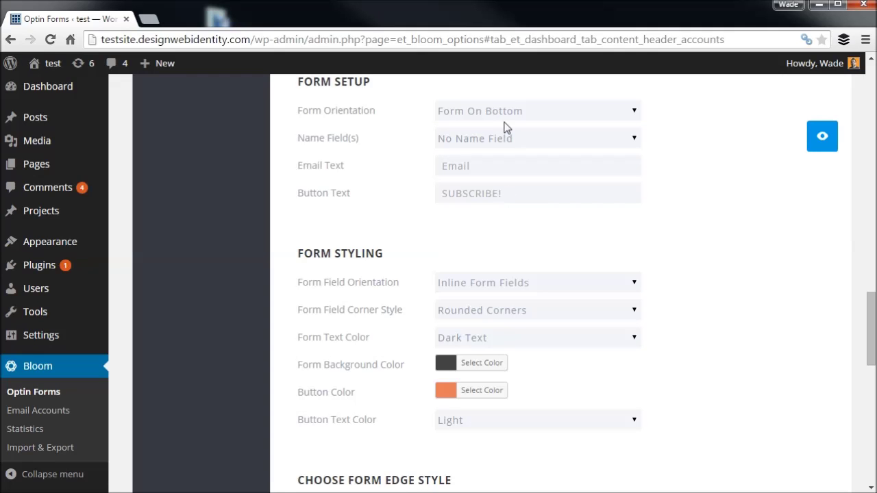
Use a Single Name Field in the form and set the field texts to "Enter your Name" and "Enter your Email".
{"action": "left_click", "coordinate": [518, 140]}
{"action": "key", "text": "Escape"}
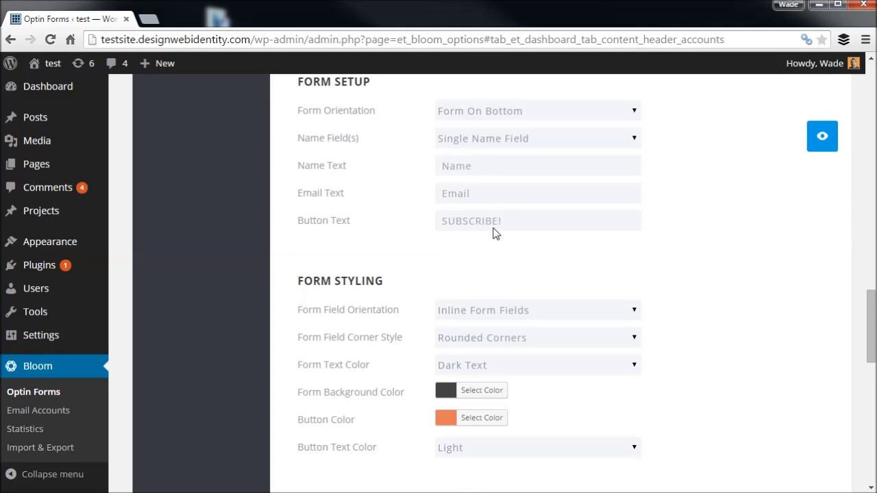
{"action": "left_click", "coordinate": [487, 165]}
{"action": "type", "text": "Enter your Name"}
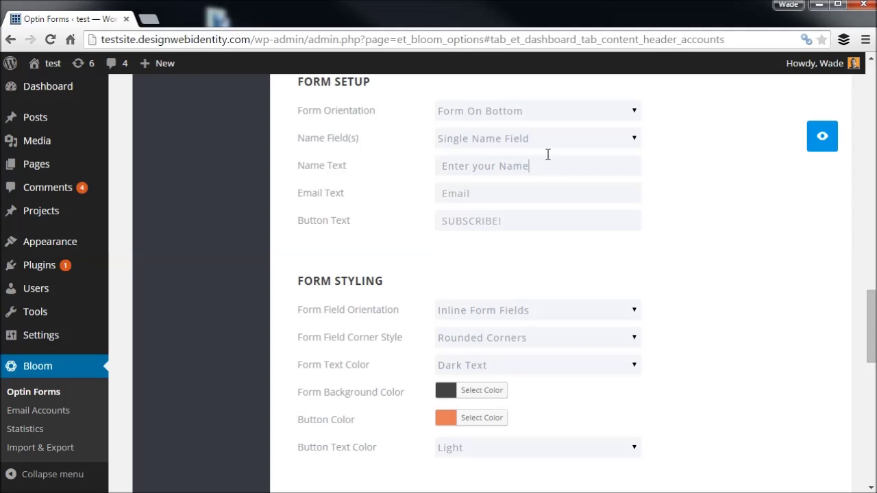
{"action": "key", "text": "Tab"}
{"action": "type", "text": "Enter your Email"}
Set the form's button text to "LET'S DO THIS!" and preview the pop-up.
{"action": "key", "text": "Tab"}
{"action": "type", "text": "Let"}
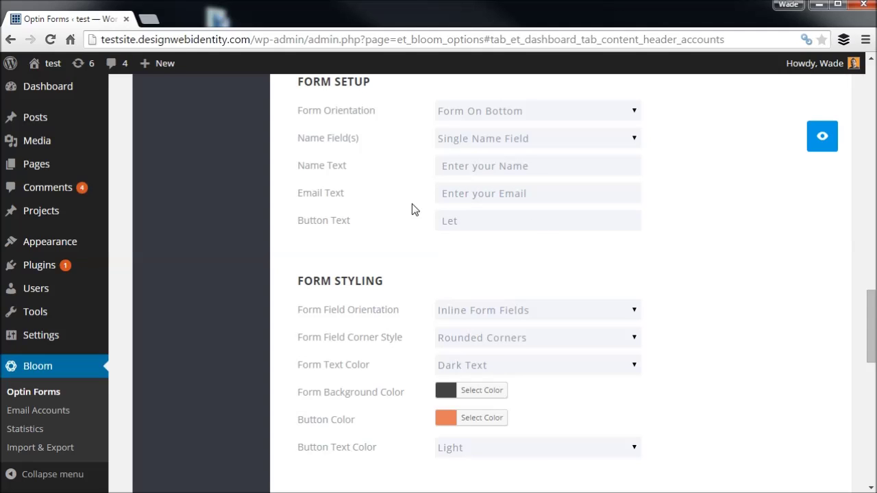
{"action": "key", "text": "ctrl+z"}
{"action": "type", "text": "LET'S DO THIS!"}
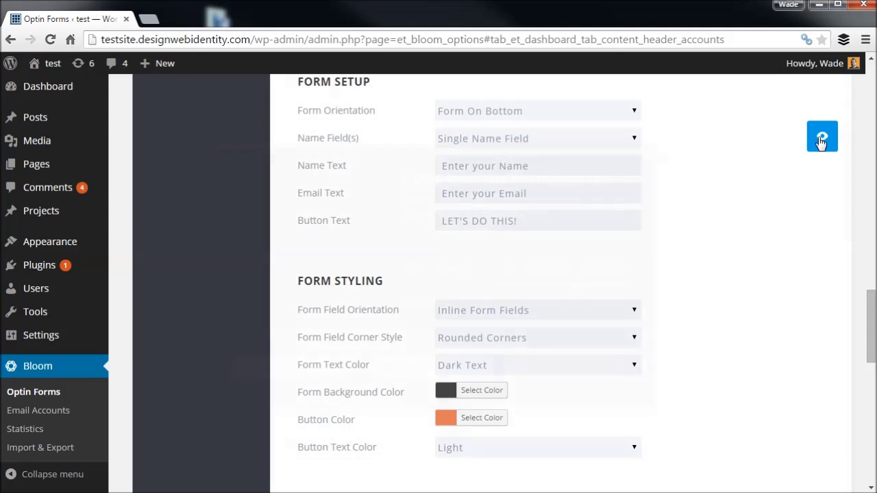
{"action": "left_click", "coordinate": [821, 141]}
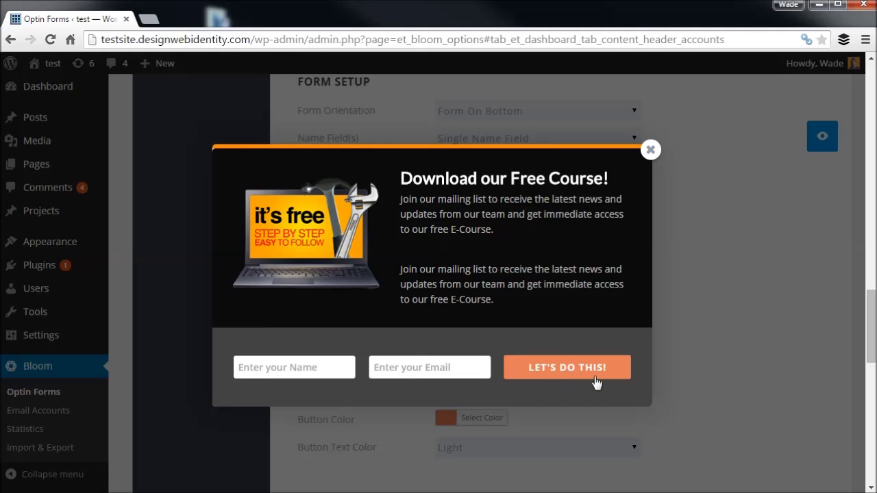
{"action": "left_click", "coordinate": [651, 150]}
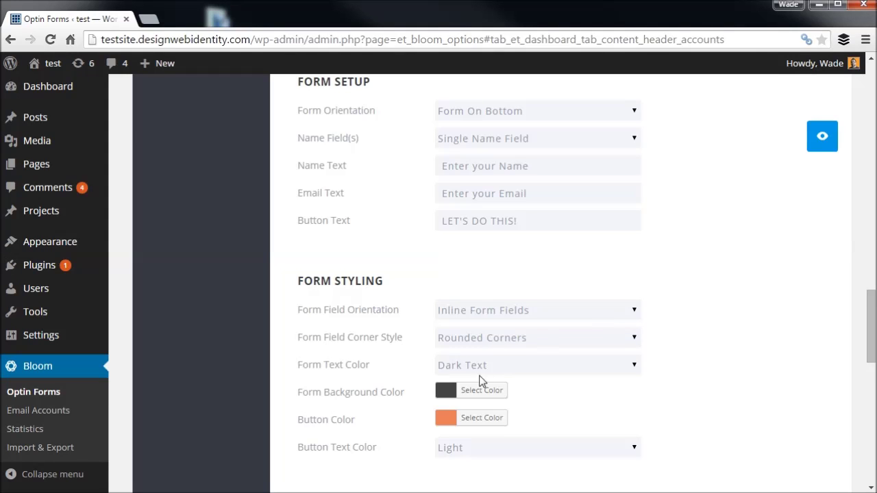
Set the form's button color to orange #ff8800.
{"action": "scroll", "coordinate": [486, 381], "scroll_direction": "down", "scroll_amount": 1}
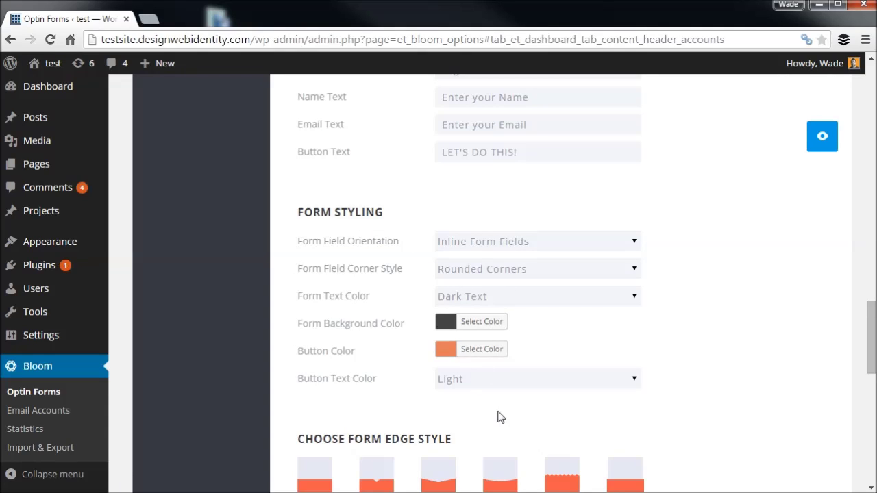
{"action": "left_click", "coordinate": [471, 352]}
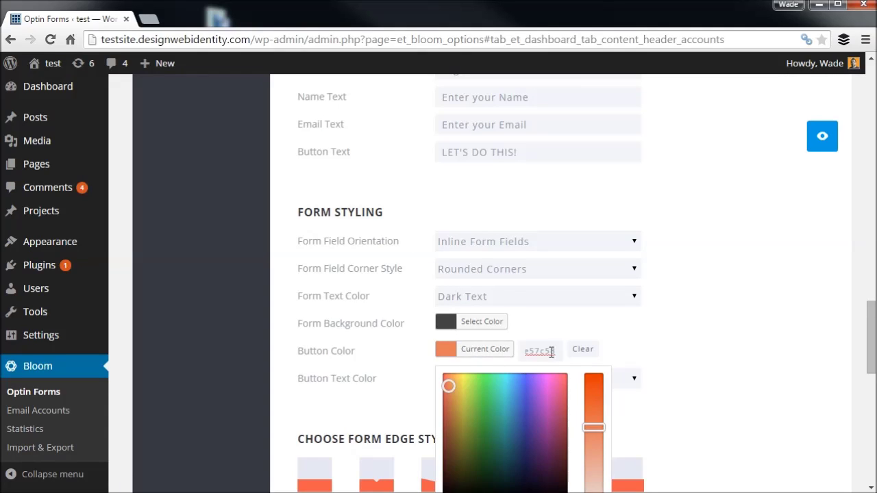
{"action": "left_click_drag", "start_coordinate": [558, 351], "coordinate": [431, 345]}
{"action": "type", "text": "#ff8800"}
{"action": "left_click", "coordinate": [636, 342]}
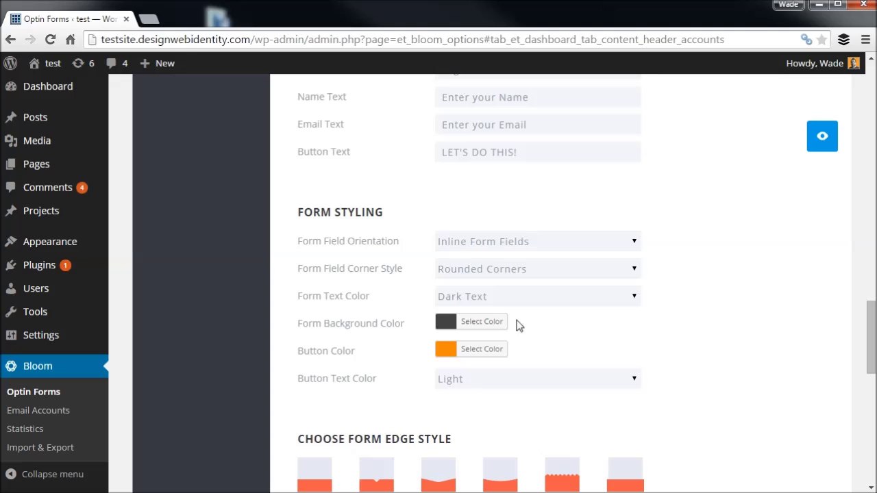
Lighten the form background color to gray #606060.
{"action": "left_click", "coordinate": [488, 327]}
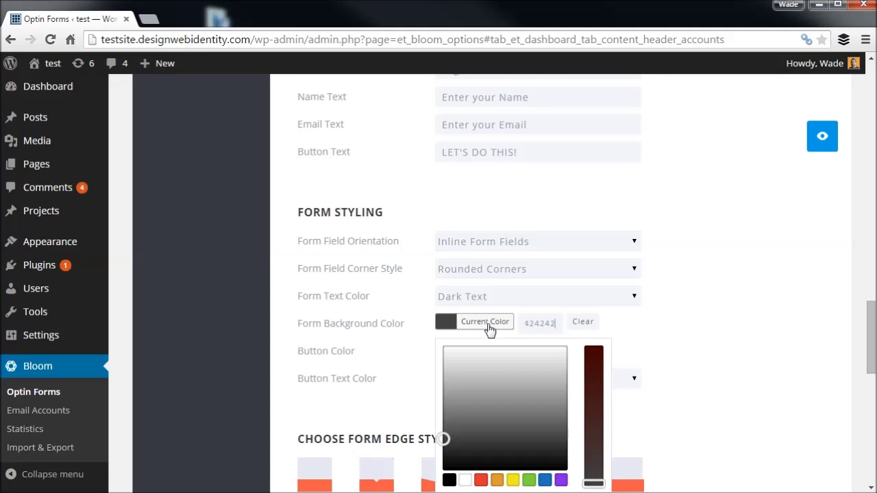
{"action": "left_click_drag", "start_coordinate": [443, 439], "coordinate": [444, 419]}
{"action": "left_click", "coordinate": [731, 301]}
Set the form text color to Light Text.
{"action": "scroll", "coordinate": [729, 309], "scroll_direction": "down", "scroll_amount": 2}
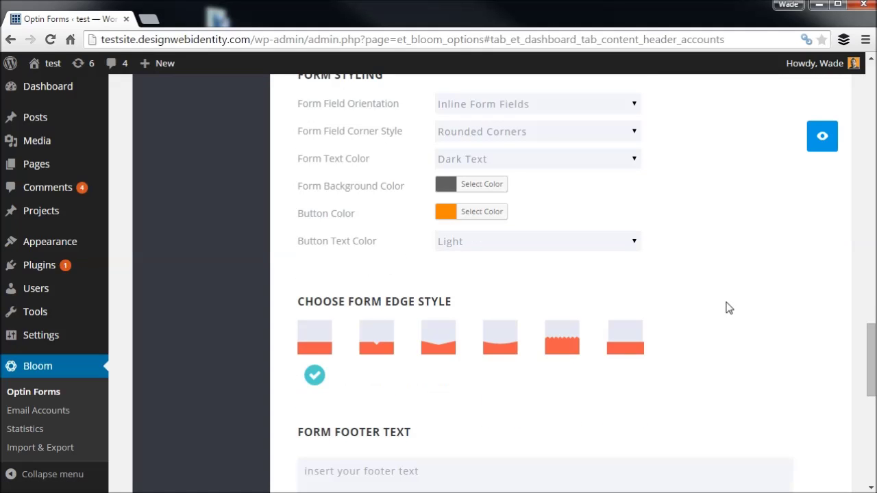
{"action": "left_click", "coordinate": [443, 161]}
{"action": "left_click", "coordinate": [442, 161]}
{"action": "left_click", "coordinate": [450, 163]}
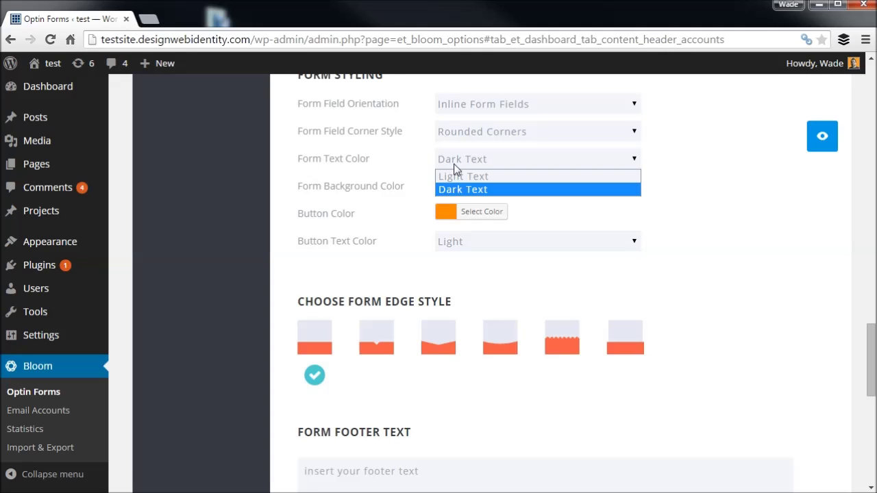
{"action": "left_click", "coordinate": [455, 179]}
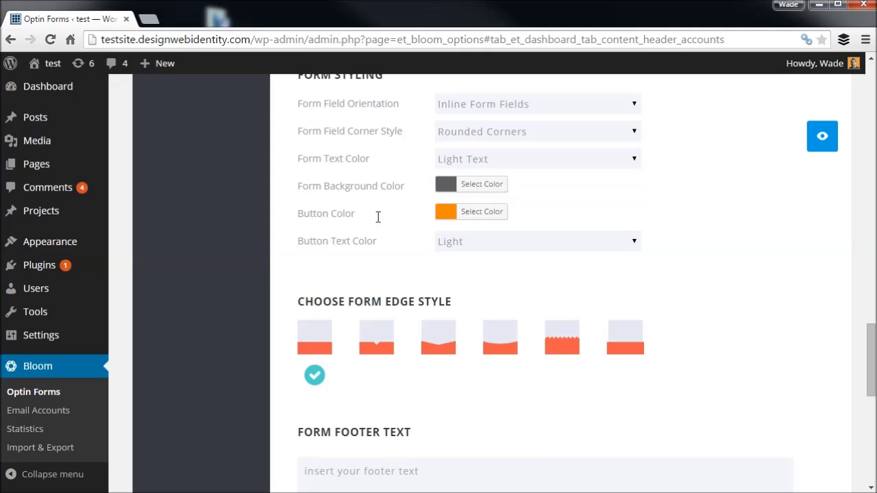
Preview the pop-up and darken the form background color to a deeper gray.
{"action": "left_click", "coordinate": [825, 139]}
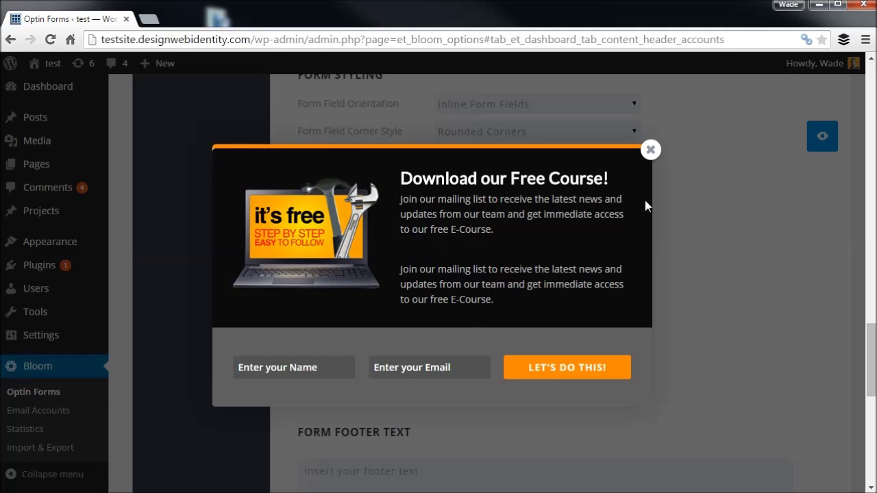
{"action": "left_click", "coordinate": [651, 150]}
{"action": "left_click", "coordinate": [507, 184]}
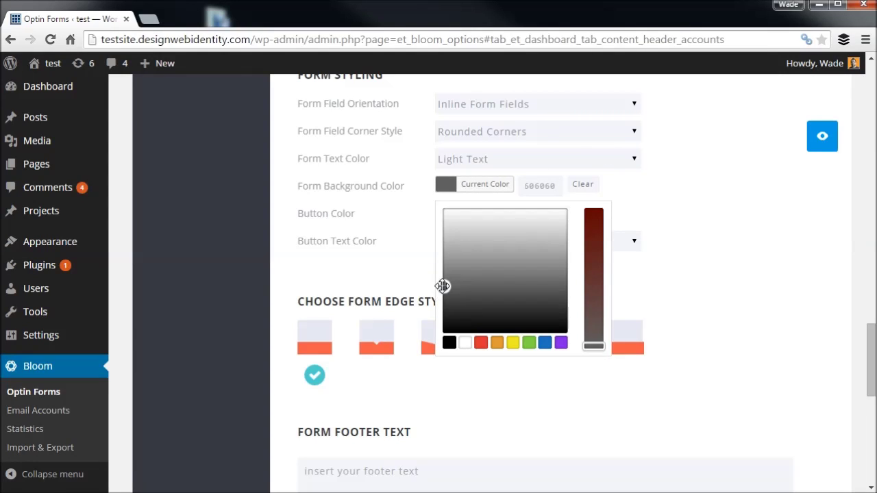
{"action": "left_click", "coordinate": [443, 304]}
{"action": "left_click", "coordinate": [722, 258]}
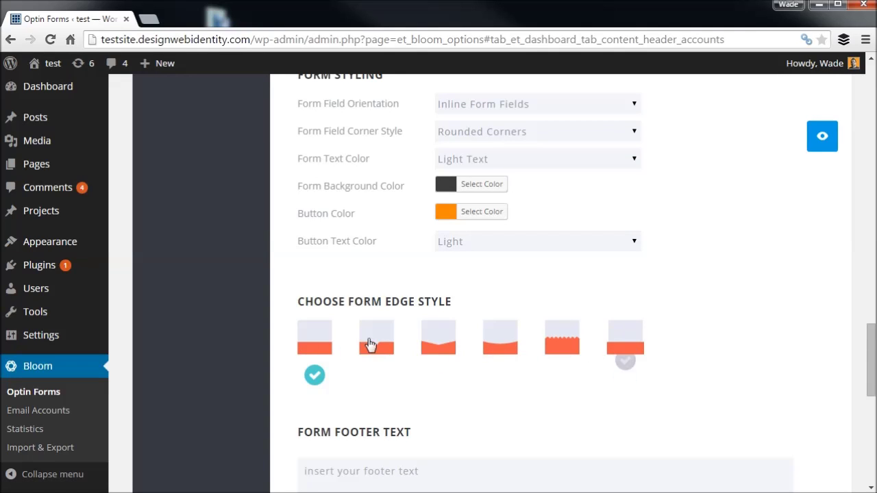
Try the wide V-shaped form edge style and preview the pop-up with it.
{"action": "left_click", "coordinate": [435, 351]}
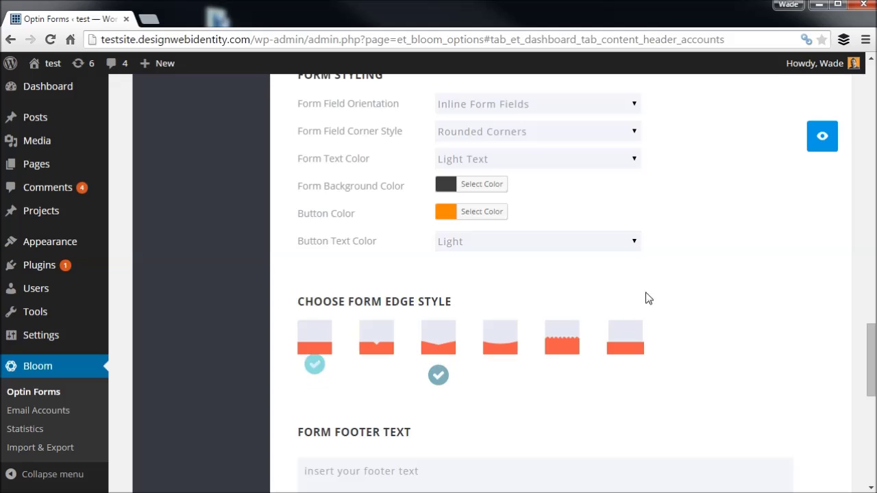
{"action": "left_click", "coordinate": [823, 137]}
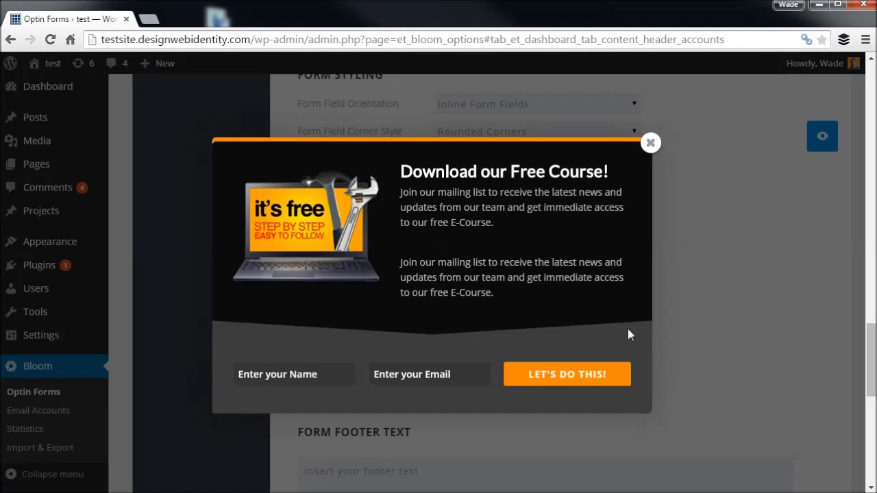
{"action": "left_click", "coordinate": [651, 144]}
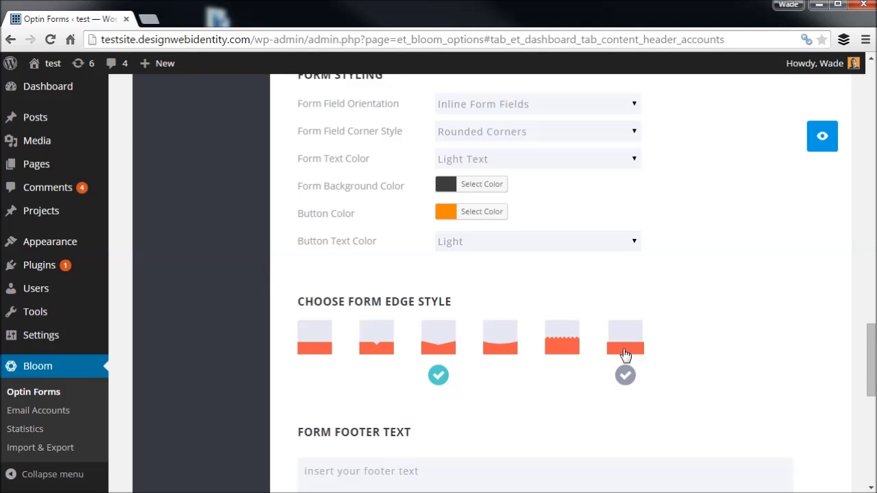
Set the form edge style to the curved edge and preview the pop-up.
{"action": "left_click", "coordinate": [560, 349]}
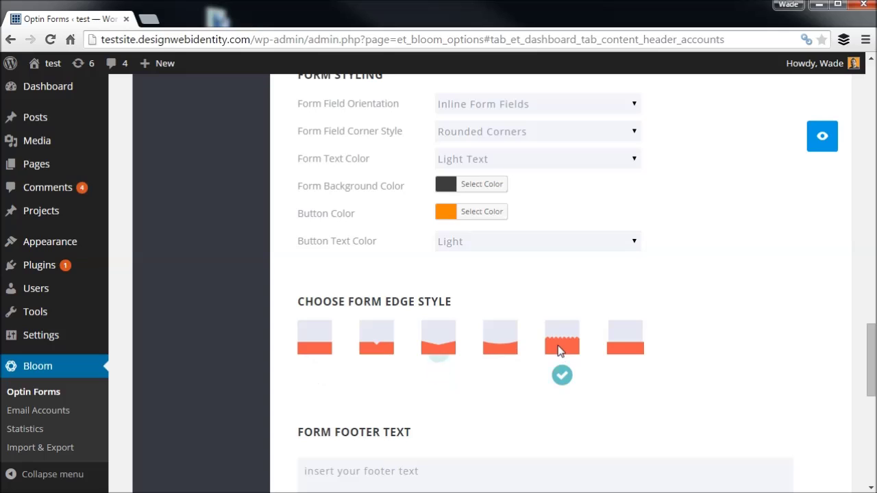
{"action": "left_click", "coordinate": [517, 347]}
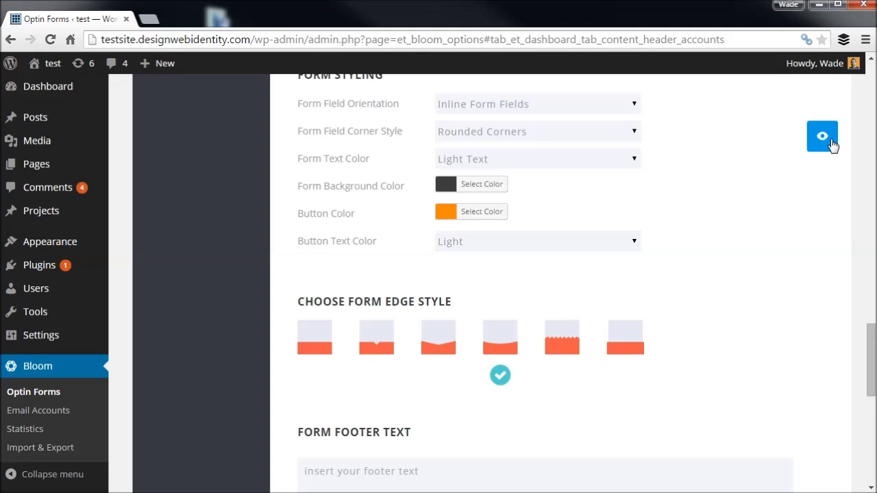
{"action": "left_click", "coordinate": [829, 140]}
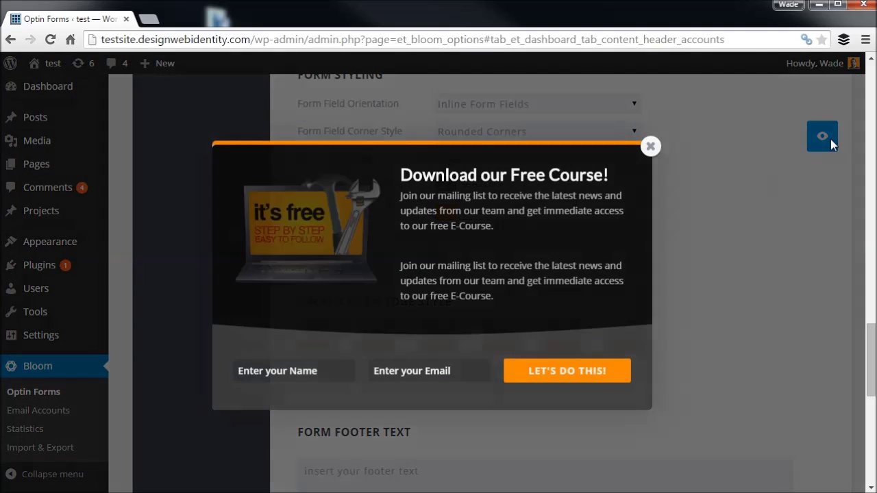
{"action": "left_click", "coordinate": [651, 148]}
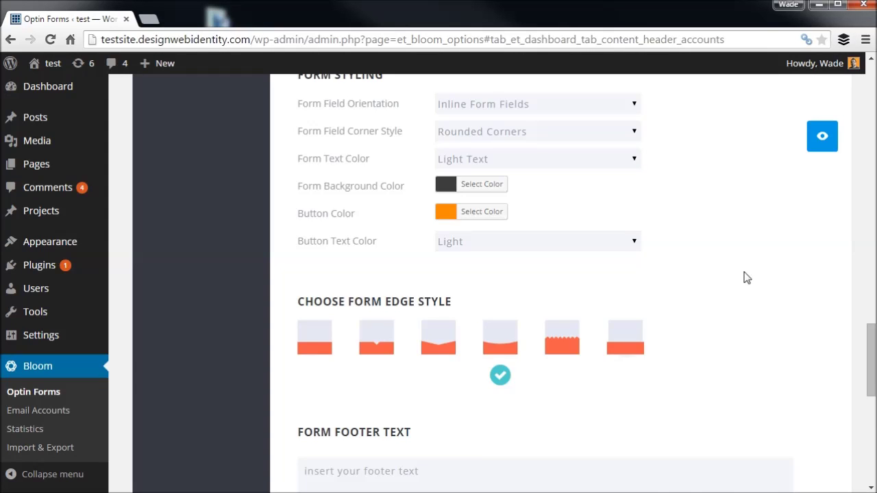
Enter the form footer text "YOUR PRIVACY IS IMPORTANT TO US, YOUR EMAIL ADDRESS WILL NOT BE SOLD".
{"action": "scroll", "coordinate": [745, 277], "scroll_direction": "down", "scroll_amount": 2}
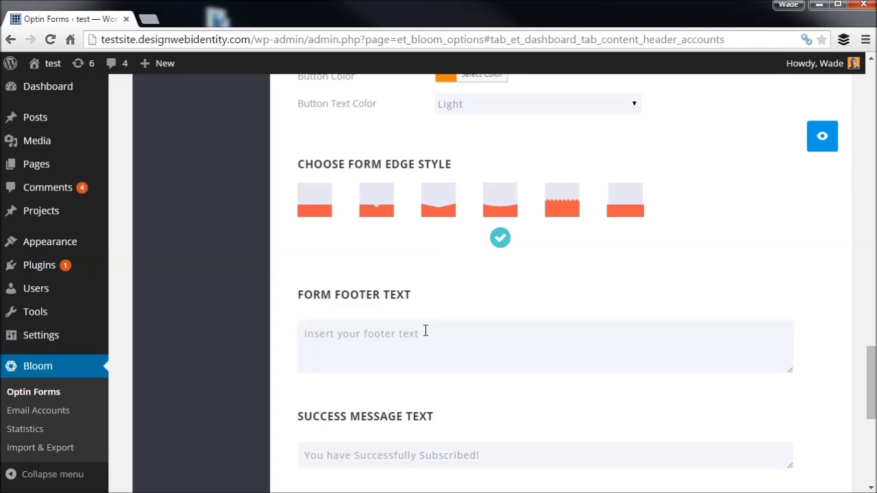
{"action": "type", "text": "yOUR PRIV"}
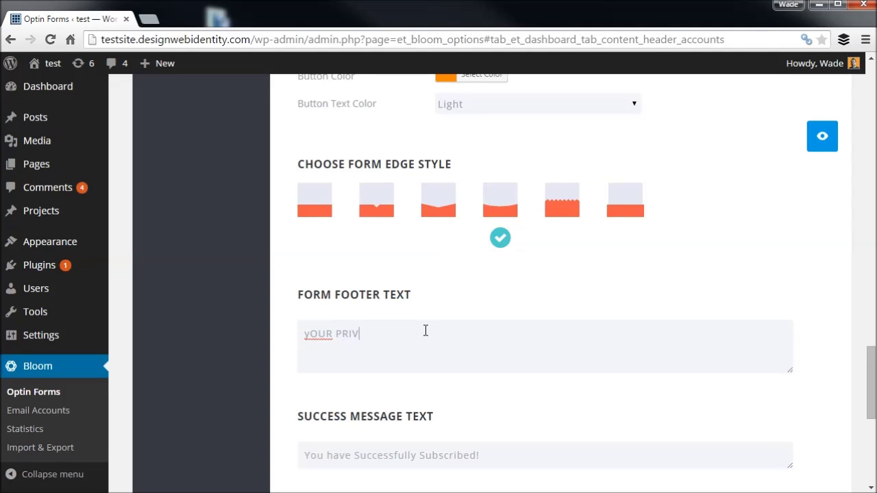
{"action": "type", "text": "ACY IS IMPORTANT TO "}
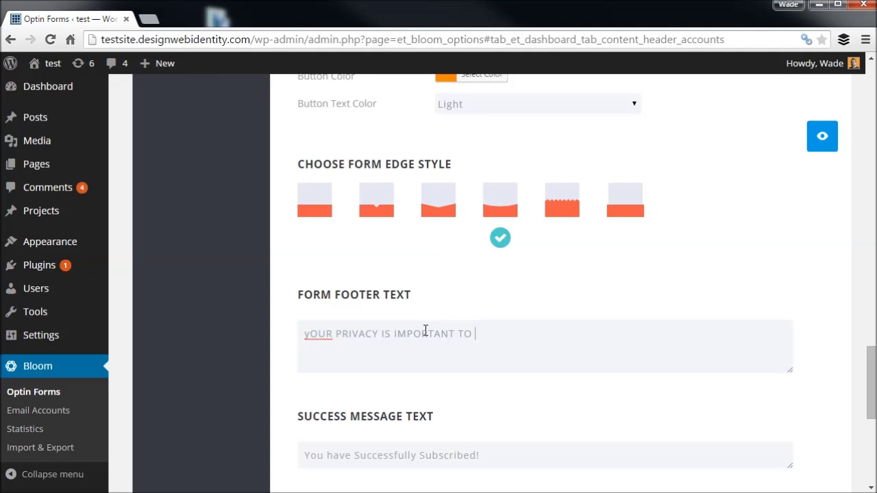
{"action": "type", "text": "US, YOU R"}
{"action": "key", "text": "BackSpace"}
{"action": "type", "text": "E"}
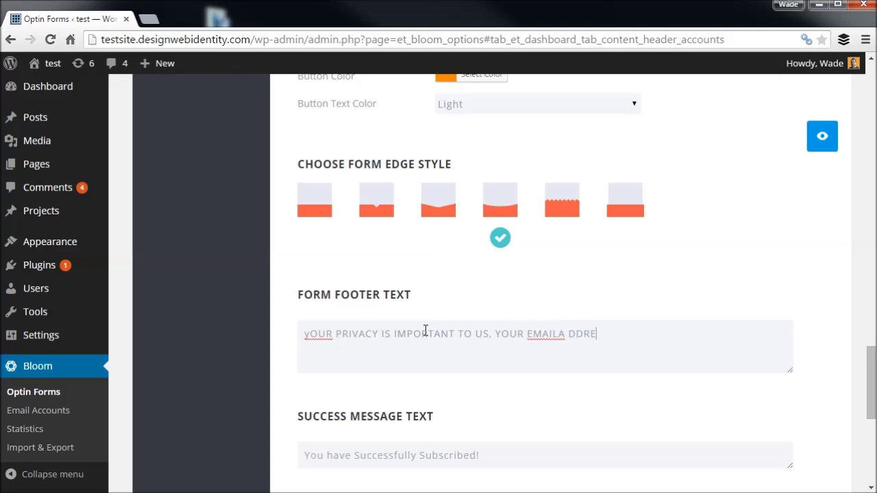
{"action": "type", "text": "MAIL A DDRESS WILL NOT BE SOLD"}
{"action": "left_click", "coordinate": [559, 334]}
{"action": "left_click", "coordinate": [572, 333]}
{"action": "key", "text": "BackSpace"}
{"action": "left_click", "coordinate": [300, 334]}
{"action": "key", "text": "Delete"}
{"action": "type", "text": "Y"}
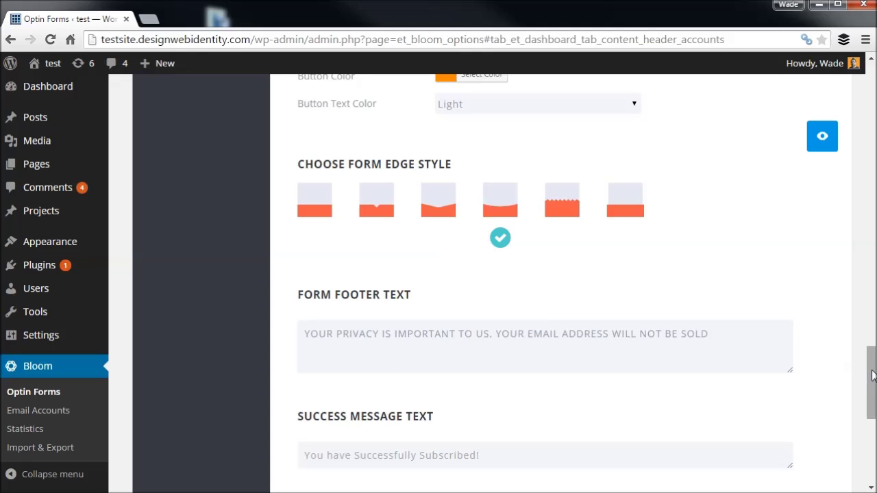
Preview the pop-up with its footer text and review the success message and custom CSS settings.
{"action": "scroll", "coordinate": [750, 386], "scroll_direction": "down", "scroll_amount": 1}
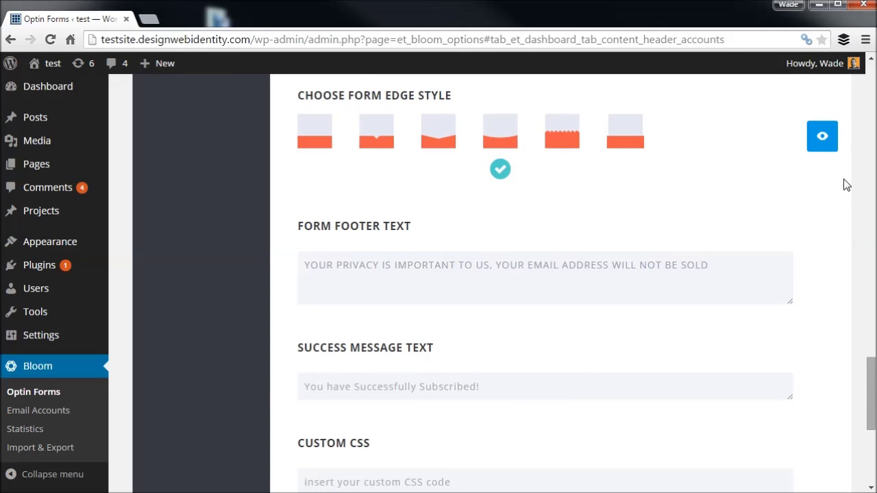
{"action": "left_click", "coordinate": [817, 141]}
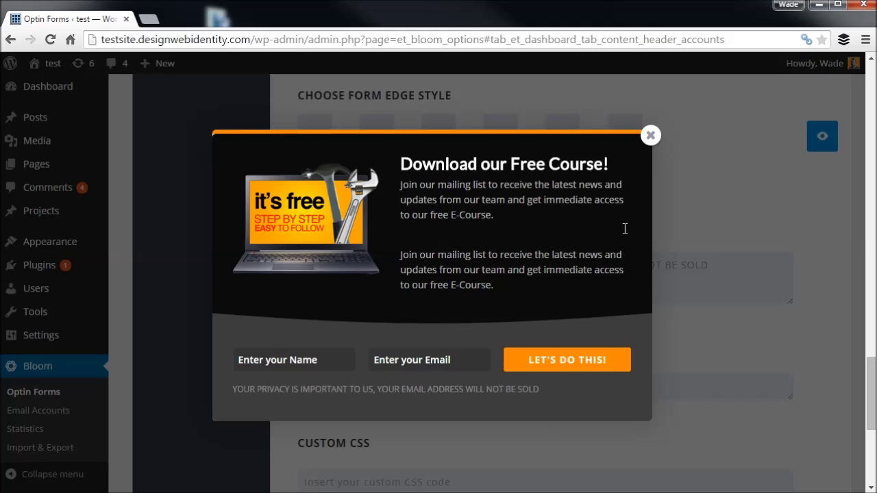
{"action": "left_click", "coordinate": [652, 140]}
{"action": "left_click_drag", "start_coordinate": [872, 412], "coordinate": [871, 435]}
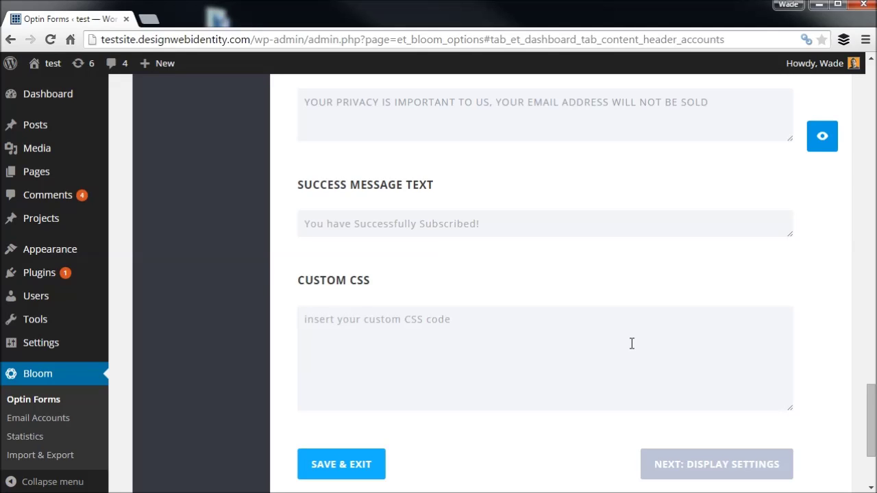
{"action": "left_click_drag", "start_coordinate": [872, 419], "coordinate": [872, 403]}
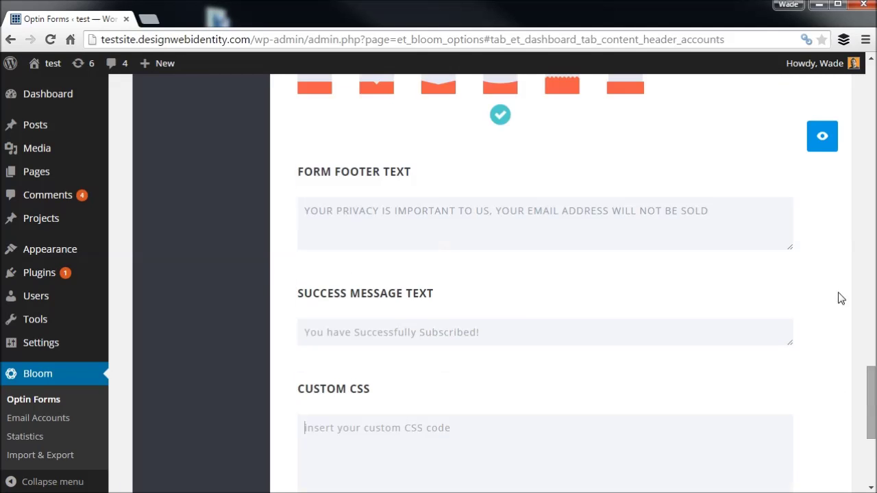
{"action": "left_click", "coordinate": [824, 144]}
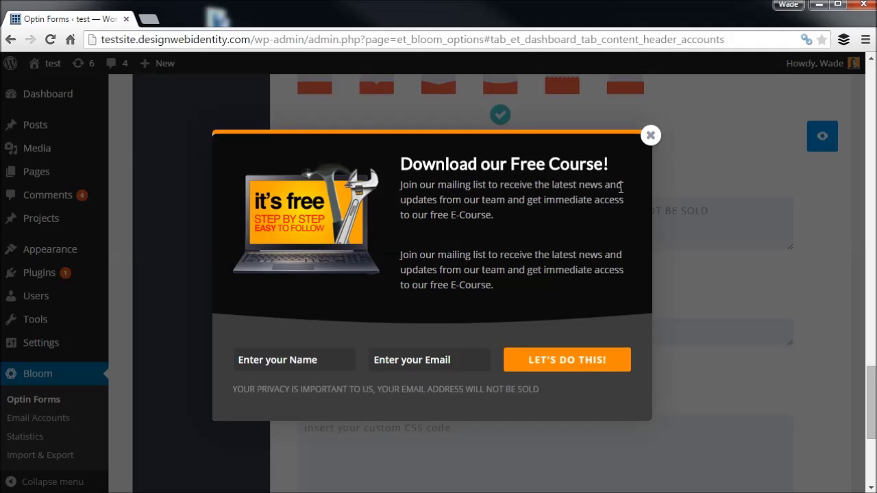
{"action": "left_click", "coordinate": [651, 137]}
Continue to the optin's display settings and review the intro animation options, keeping Fade In.
{"action": "scroll", "coordinate": [420, 412], "scroll_direction": "down", "scroll_amount": 4}
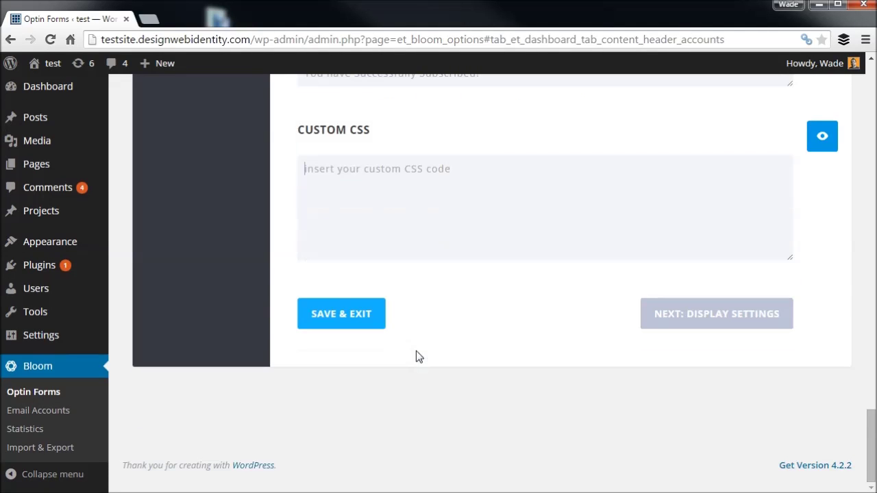
{"action": "left_click", "coordinate": [746, 313]}
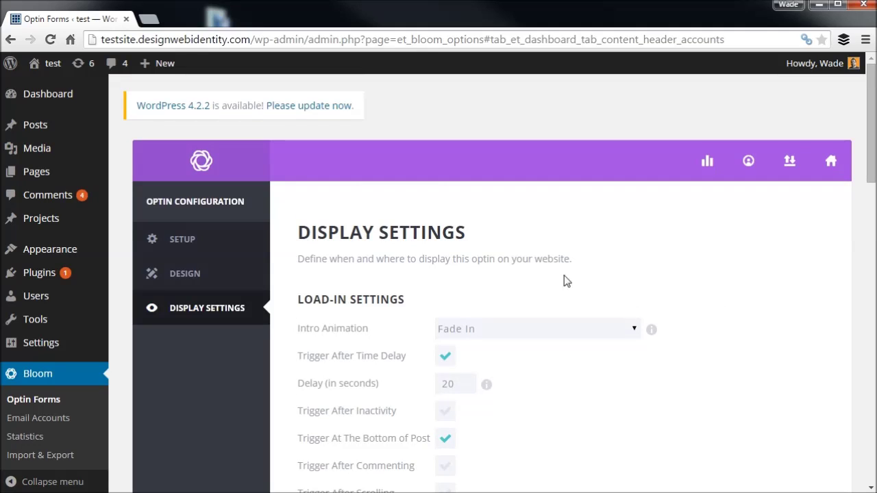
{"action": "scroll", "coordinate": [511, 300], "scroll_direction": "down", "scroll_amount": 1}
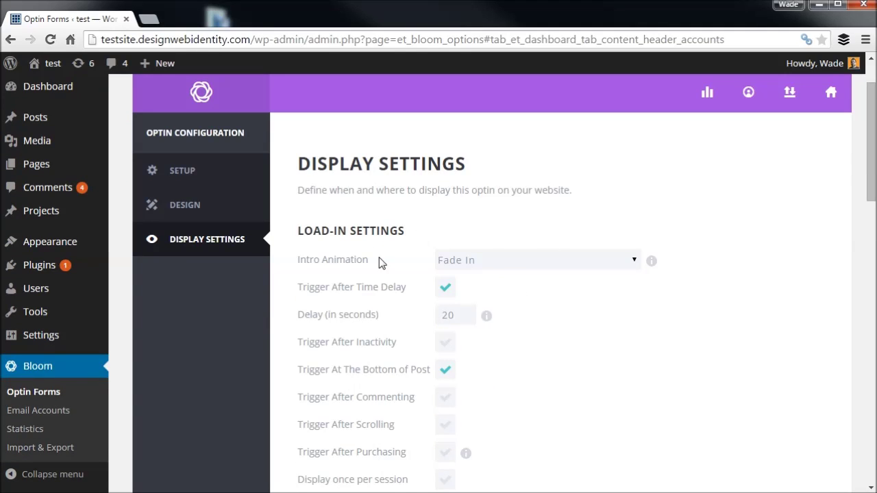
{"action": "left_click", "coordinate": [489, 264]}
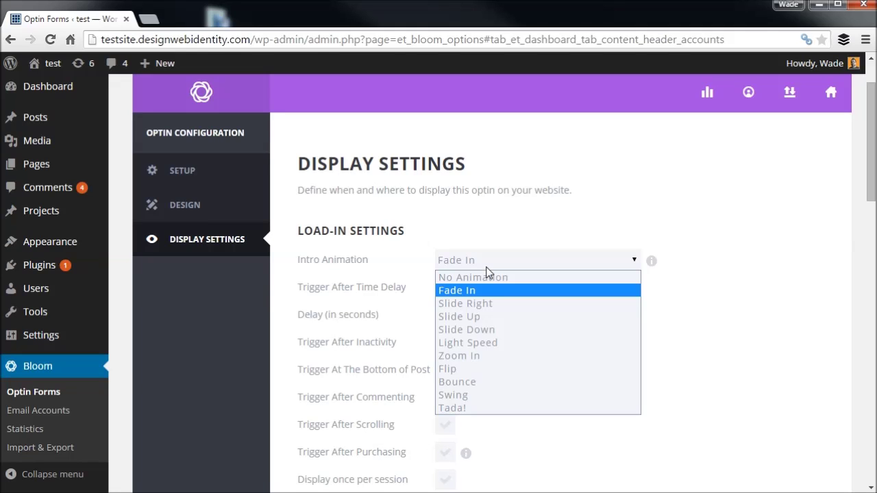
{"action": "left_click", "coordinate": [481, 267]}
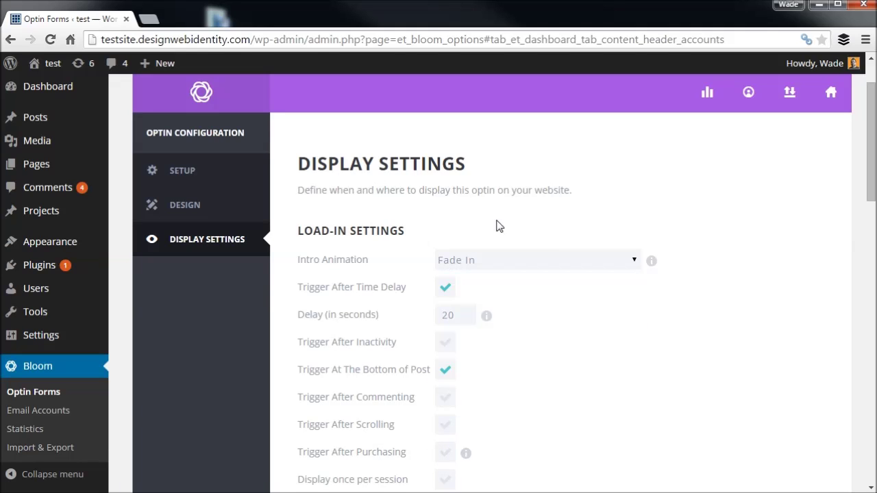
Turn off the time delay trigger and enable Trigger After Inactivity with an idle timeout of 8 seconds.
{"action": "scroll", "coordinate": [674, 347], "scroll_direction": "down", "scroll_amount": 2}
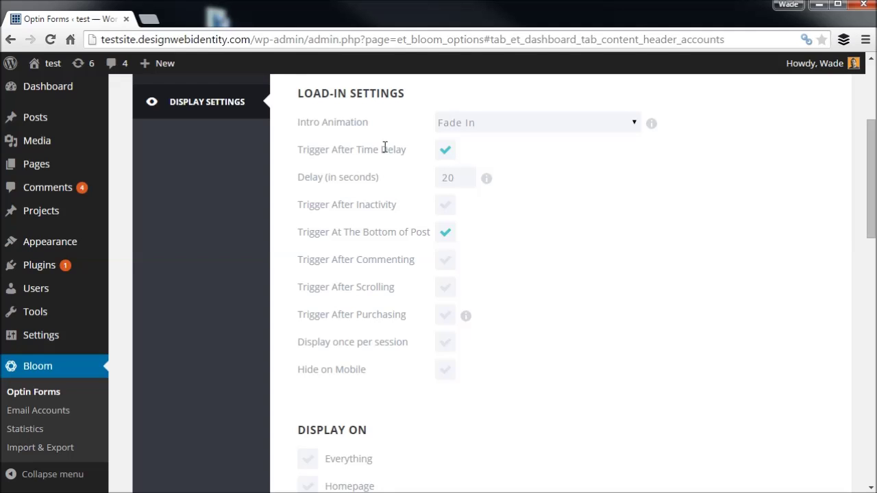
{"action": "left_click_drag", "start_coordinate": [462, 178], "coordinate": [440, 176]}
{"action": "left_click", "coordinate": [447, 155]}
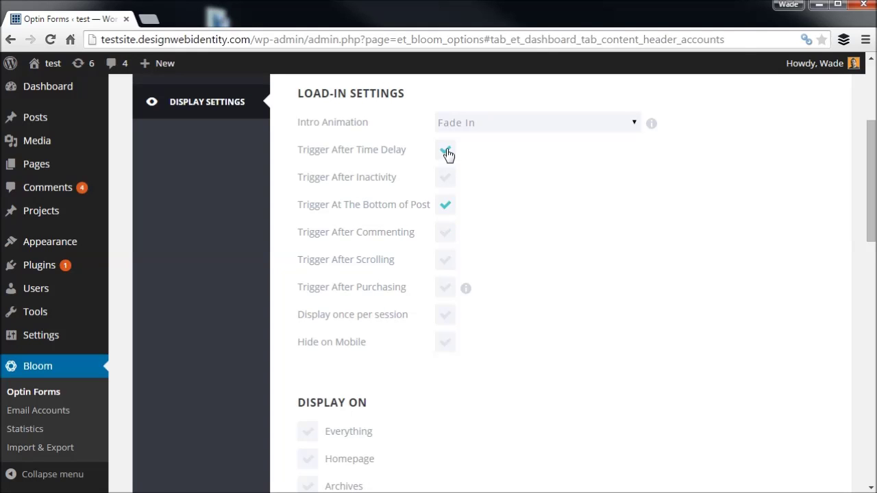
{"action": "left_click", "coordinate": [446, 183]}
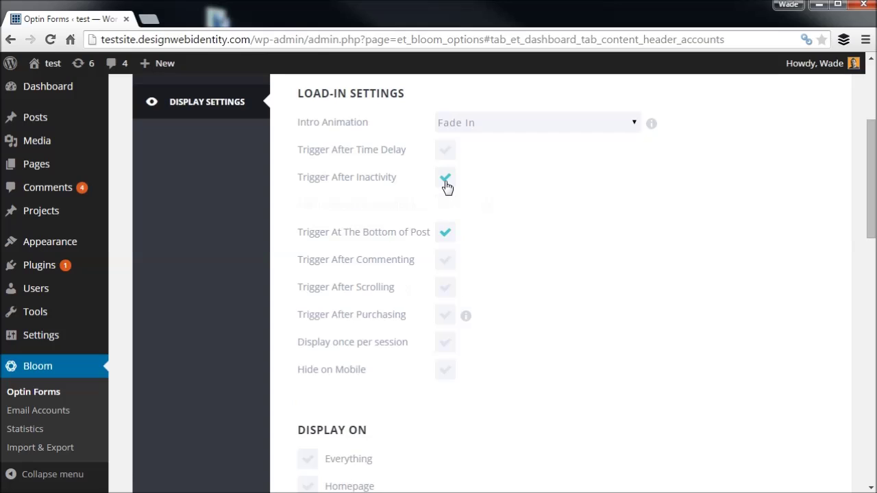
{"action": "key", "text": "ctrl+a"}
{"action": "type", "text": "8"}
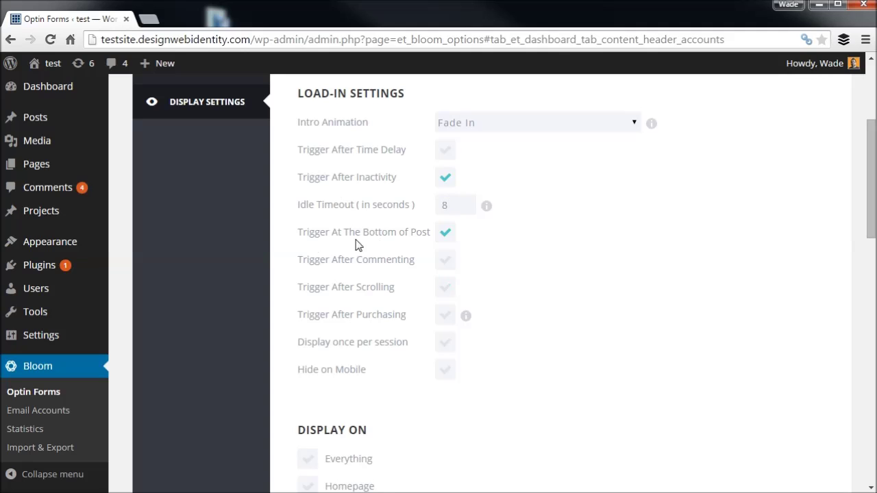
Disable the bottom-of-post trigger and enable the triggers after commenting and after scrolling 75 percent down the page.
{"action": "left_click", "coordinate": [444, 234]}
{"action": "left_click", "coordinate": [444, 264]}
{"action": "left_click", "coordinate": [446, 289]}
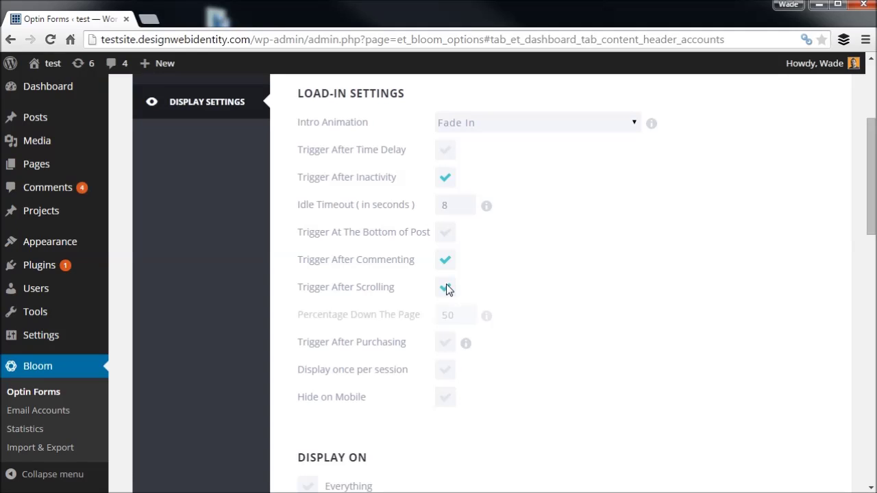
{"action": "double_click", "coordinate": [447, 314]}
{"action": "type", "text": "75"}
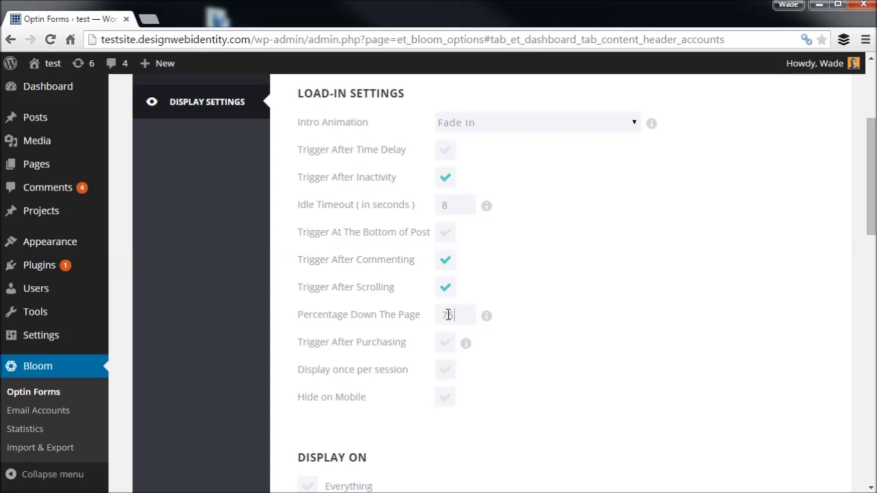
Try displaying the pop-up once per session with a session duration of 5 days, and turn the option off again.
{"action": "left_click", "coordinate": [445, 342]}
{"action": "left_click_drag", "start_coordinate": [304, 370], "coordinate": [396, 368]}
{"action": "left_click", "coordinate": [395, 369]}
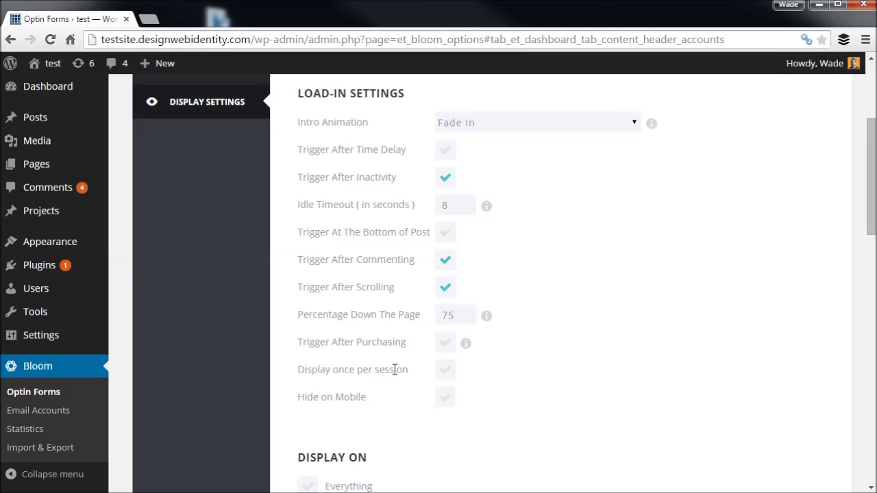
{"action": "left_click", "coordinate": [449, 374]}
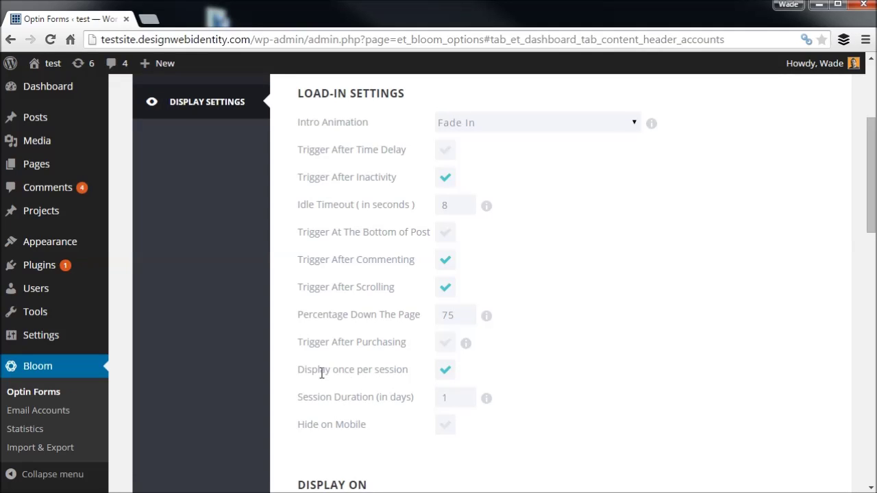
{"action": "left_click_drag", "start_coordinate": [455, 397], "coordinate": [370, 392]}
{"action": "type", "text": "5"}
{"action": "left_click_drag", "start_coordinate": [469, 399], "coordinate": [425, 399]}
{"action": "type", "text": "1"}
{"action": "left_click_drag", "start_coordinate": [416, 399], "coordinate": [418, 374]}
{"action": "type", "text": "5"}
{"action": "left_click_drag", "start_coordinate": [466, 406], "coordinate": [364, 391]}
{"action": "left_click", "coordinate": [446, 371]}
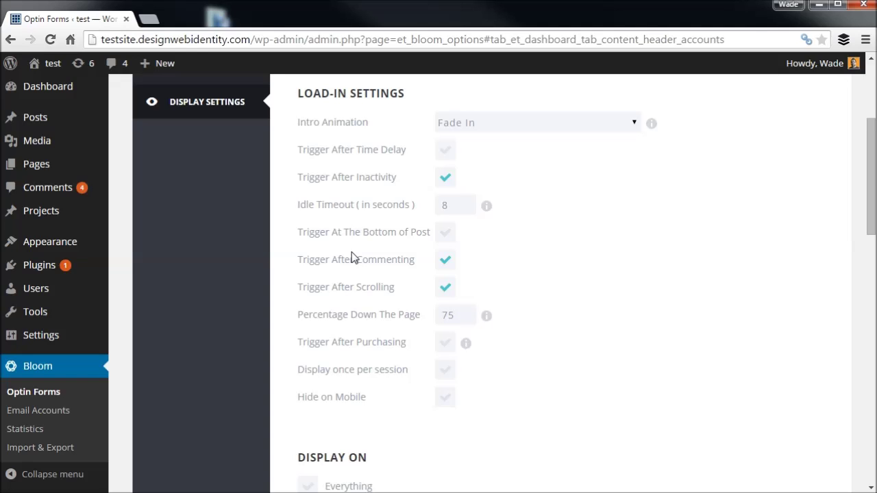
Set the optin to display on Everything.
{"action": "scroll", "coordinate": [353, 258], "scroll_direction": "down", "scroll_amount": 4}
{"action": "left_click", "coordinate": [309, 218]}
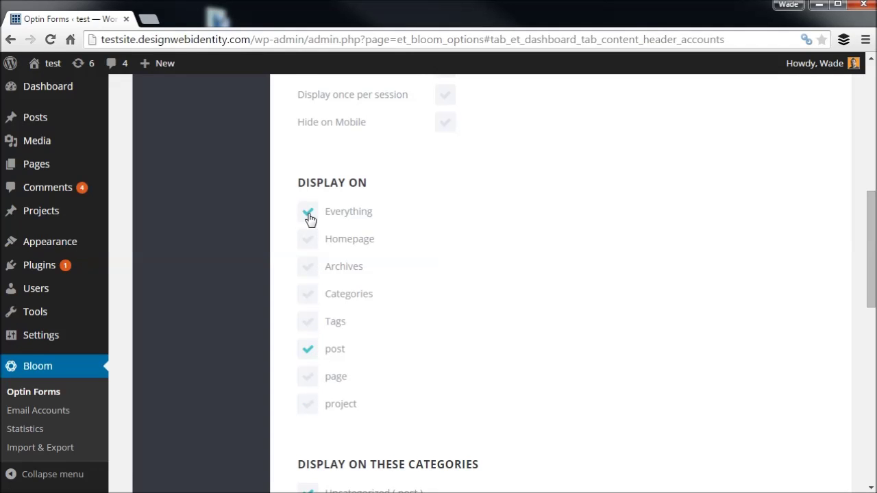
Try displaying the optin on archives, categories, tags, posts, pages and projects but not the homepage, and switch back to Everything.
{"action": "left_click", "coordinate": [308, 215]}
{"action": "left_click", "coordinate": [309, 215]}
{"action": "left_click", "coordinate": [308, 266]}
{"action": "left_click", "coordinate": [307, 294]}
{"action": "left_click", "coordinate": [307, 322]}
{"action": "left_click", "coordinate": [307, 404]}
{"action": "left_click", "coordinate": [307, 384]}
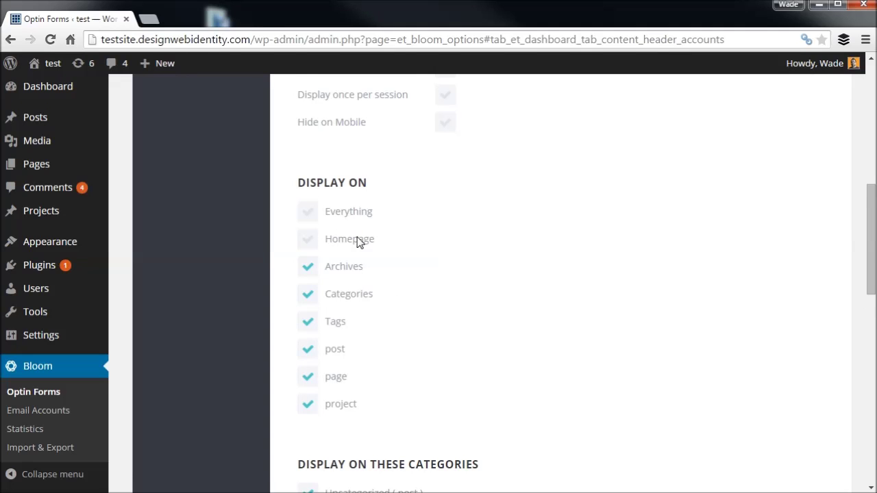
{"action": "left_click", "coordinate": [307, 214]}
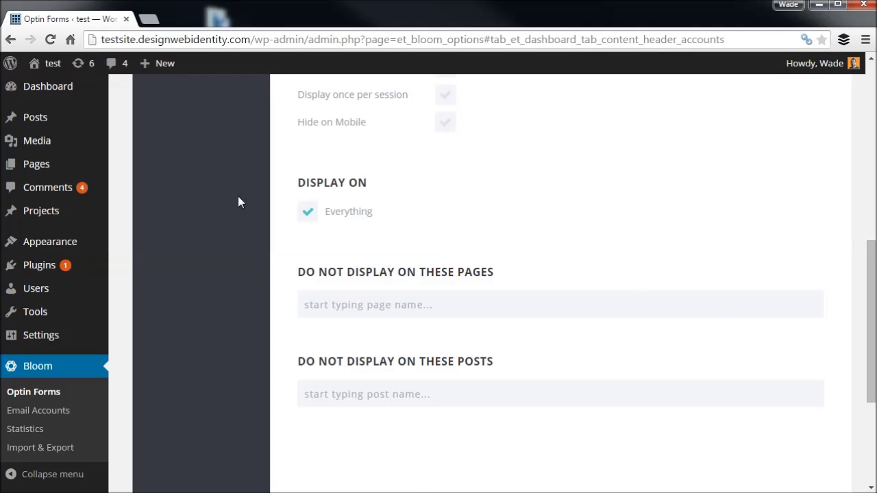
Exclude the page Sample Page and the post Ninja Dude from displaying the optin.
{"action": "left_click", "coordinate": [470, 303]}
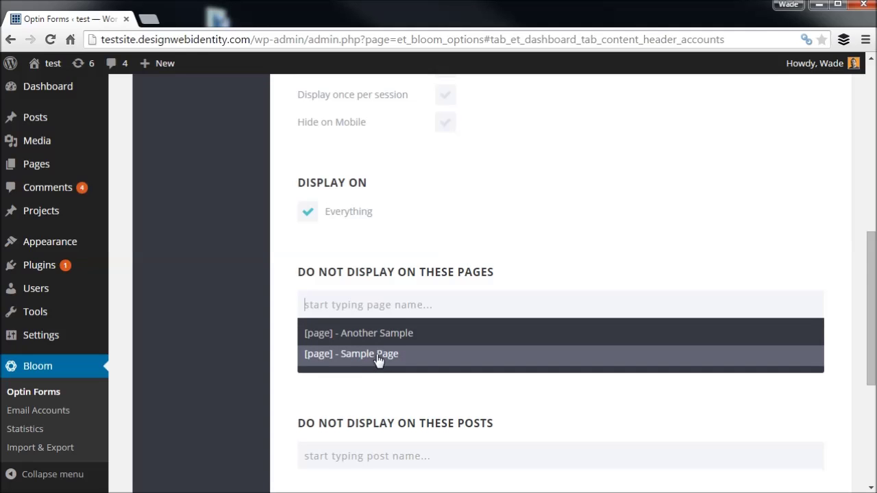
{"action": "left_click", "coordinate": [373, 361]}
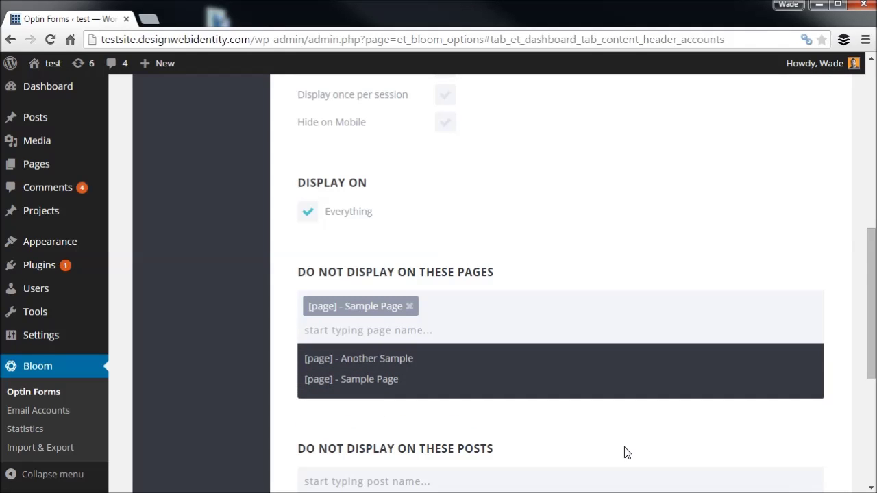
{"action": "scroll", "coordinate": [867, 322], "scroll_direction": "down", "scroll_amount": 1}
{"action": "scroll", "coordinate": [867, 322], "scroll_direction": "down", "scroll_amount": 3}
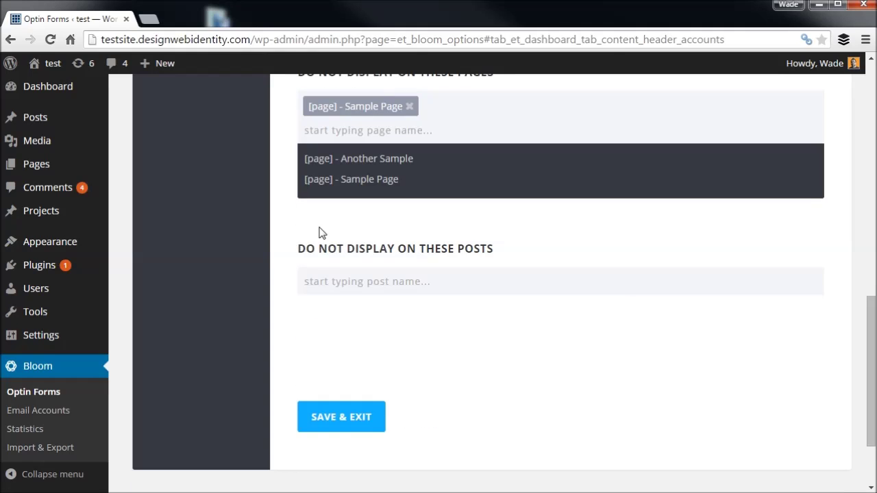
{"action": "left_click", "coordinate": [455, 291]}
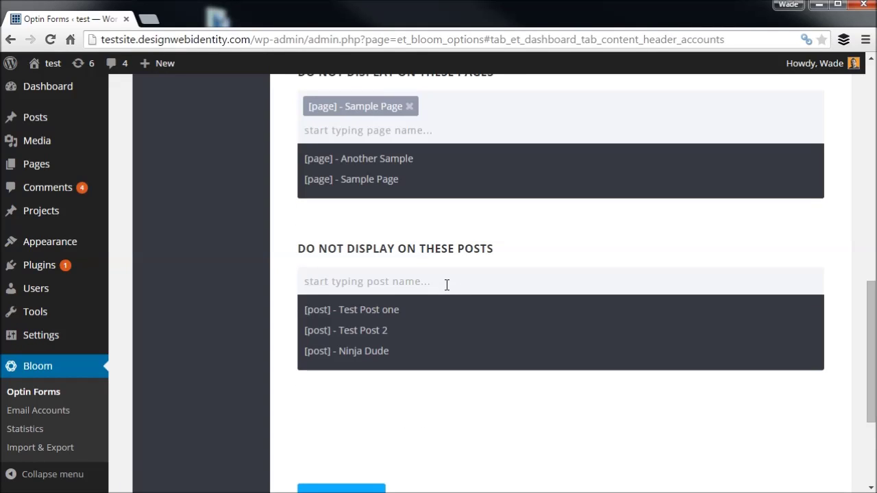
{"action": "left_click", "coordinate": [344, 353]}
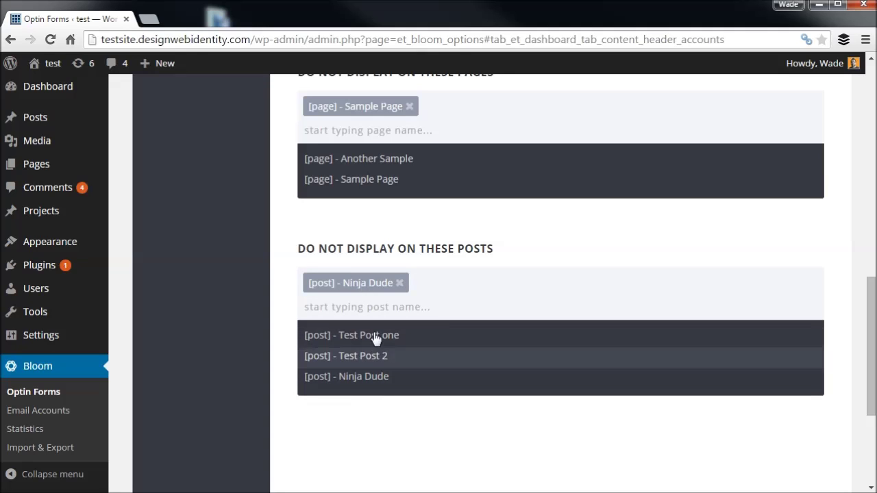
{"action": "left_click", "coordinate": [829, 444]}
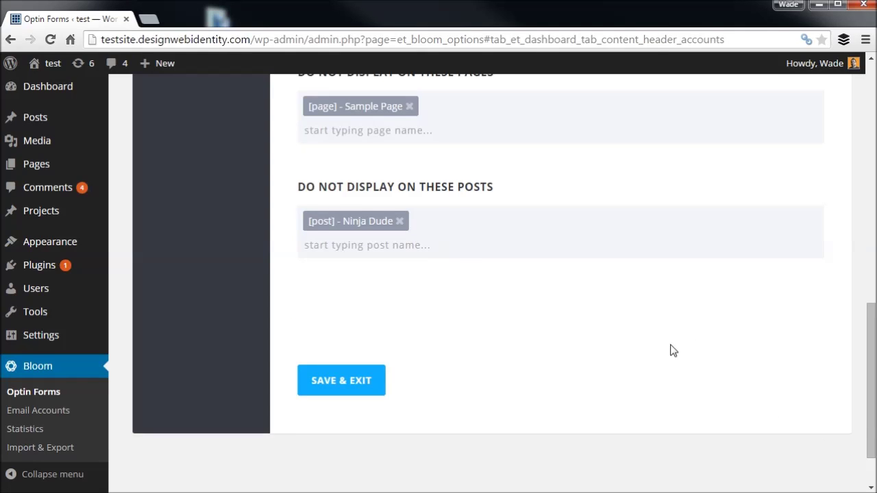
Save the optin's display settings and exit to the list of active optins.
{"action": "scroll", "coordinate": [670, 361], "scroll_direction": "up", "scroll_amount": 1}
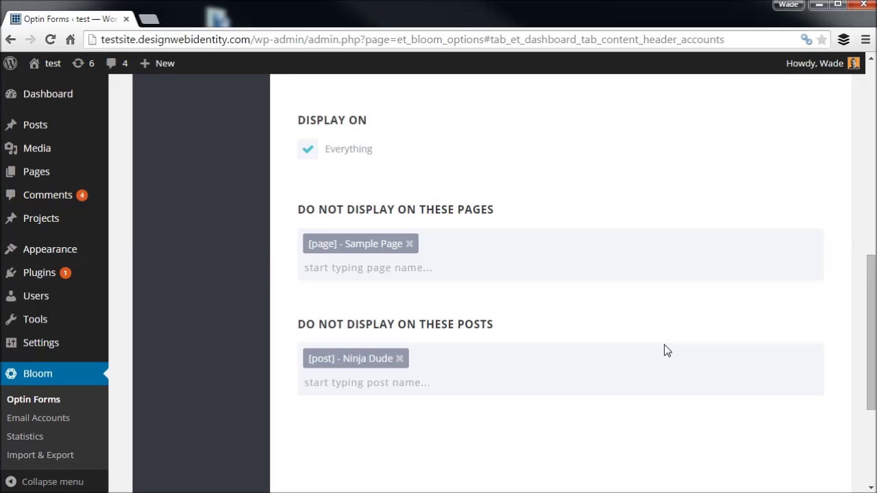
{"action": "scroll", "coordinate": [667, 351], "scroll_direction": "down", "scroll_amount": 1}
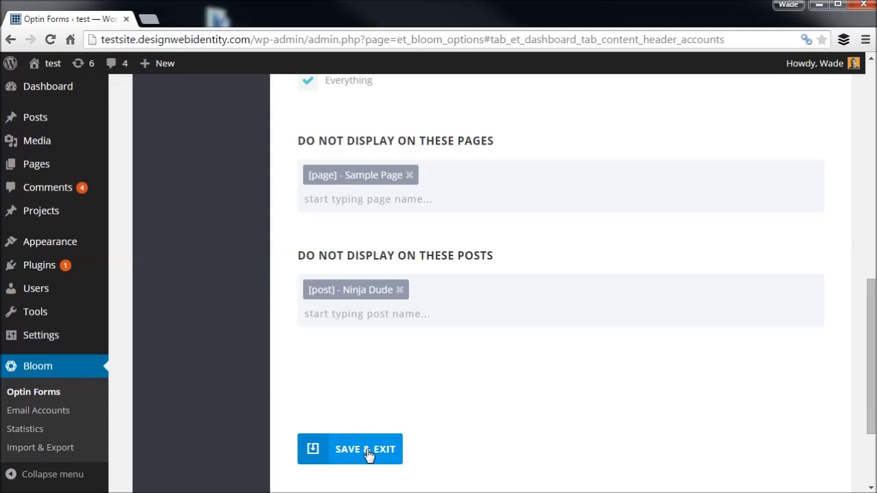
{"action": "scroll", "coordinate": [411, 418], "scroll_direction": "down", "scroll_amount": 2}
{"action": "left_click", "coordinate": [333, 325]}
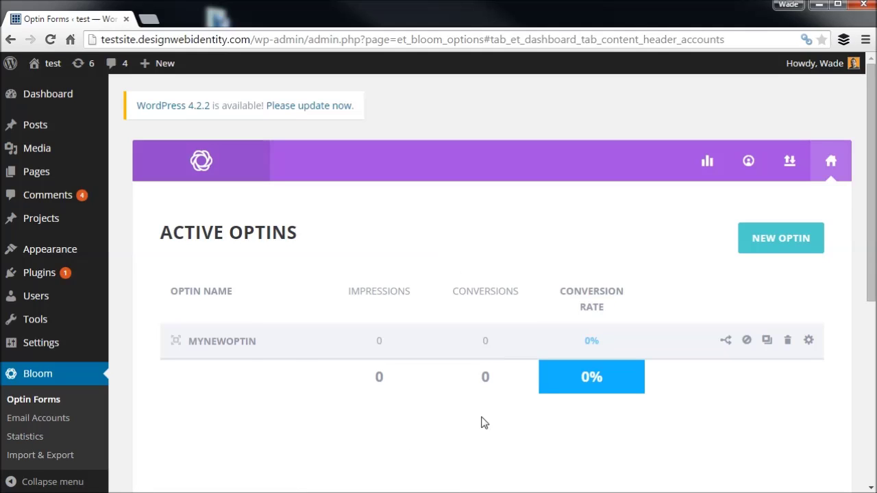
Open Bloom's statistics and review the overview, optin performance, new sign ups and mailing lists.
{"action": "left_click", "coordinate": [31, 440]}
{"action": "scroll", "coordinate": [308, 330], "scroll_direction": "down", "scroll_amount": 3}
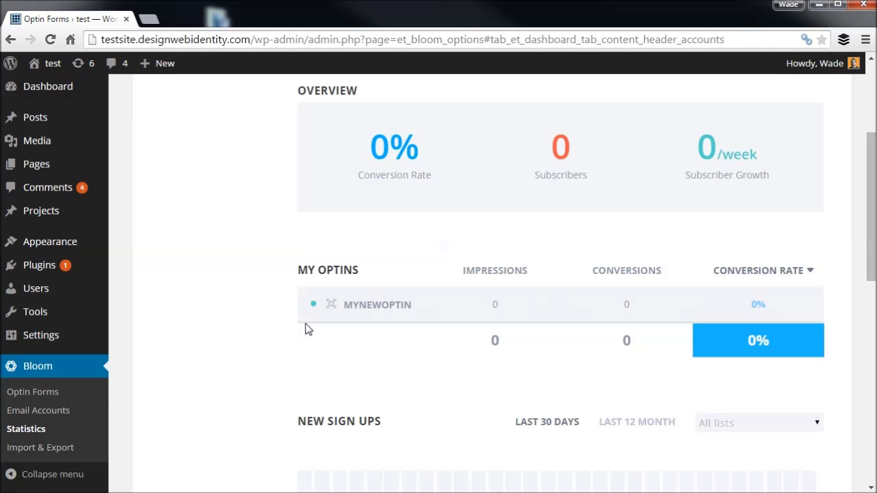
{"action": "scroll", "coordinate": [459, 398], "scroll_direction": "down", "scroll_amount": 2}
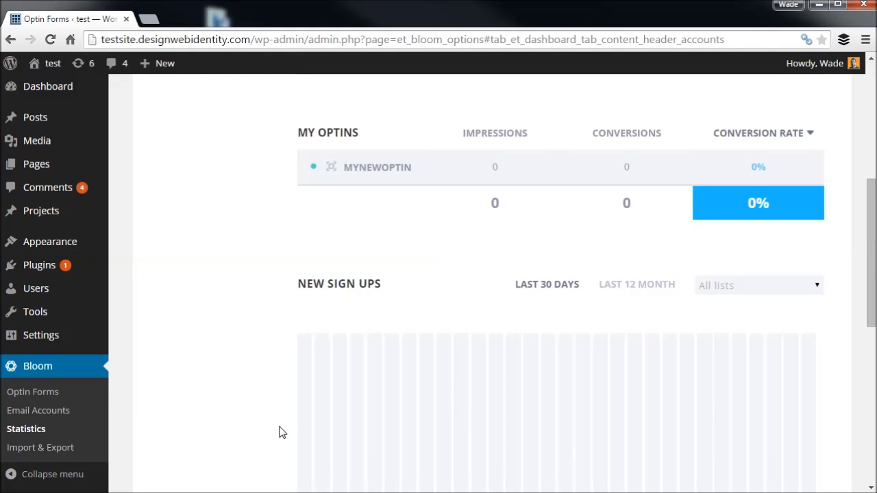
{"action": "scroll", "coordinate": [317, 378], "scroll_direction": "down", "scroll_amount": 5}
{"action": "scroll", "coordinate": [363, 368], "scroll_direction": "up", "scroll_amount": 2}
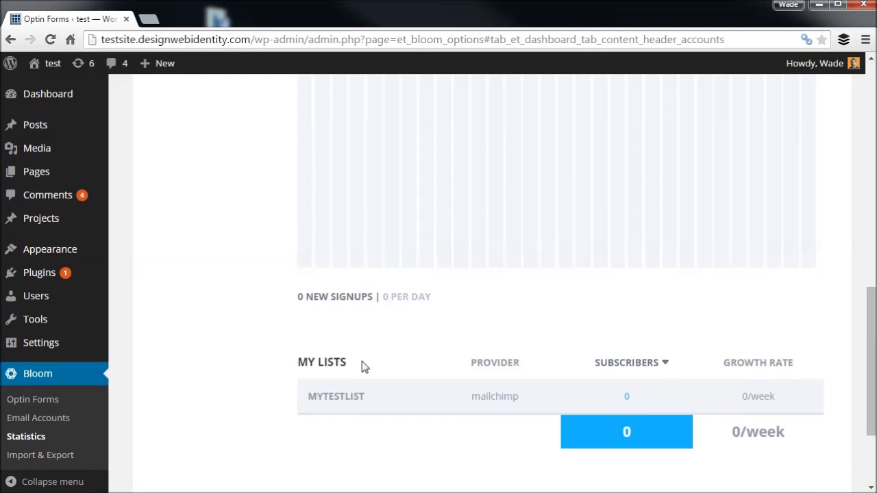
{"action": "scroll", "coordinate": [361, 363], "scroll_direction": "up", "scroll_amount": 8}
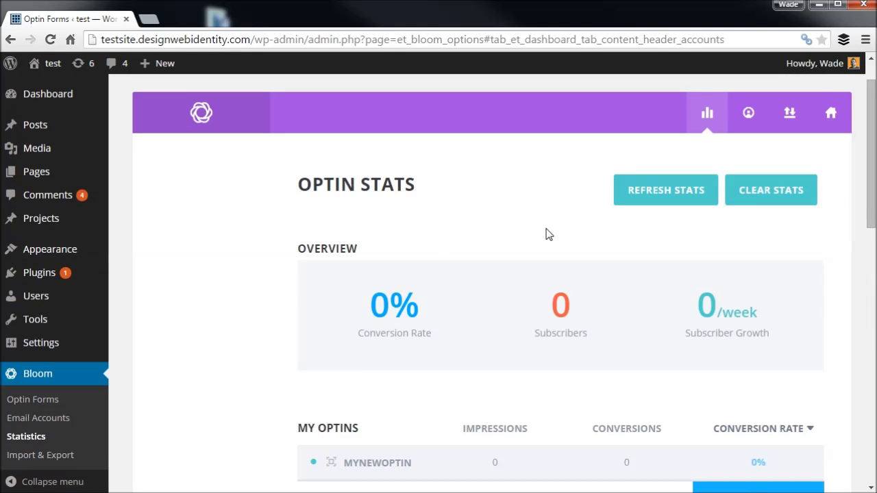
{"action": "scroll", "coordinate": [463, 254], "scroll_direction": "up", "scroll_amount": 1}
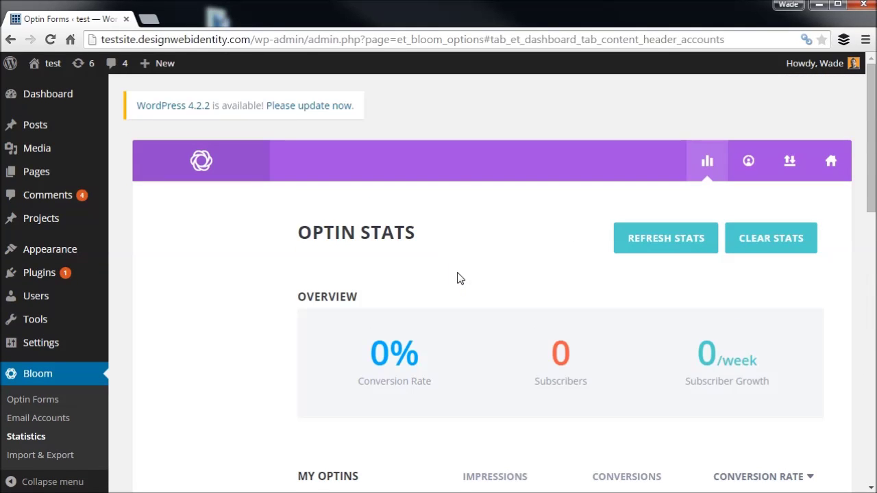
Open the live site in a new tab and scroll through the excluded Ninja Dude post to check for the pop-up.
{"action": "right_click", "coordinate": [50, 63]}
{"action": "left_click", "coordinate": [86, 73]}
{"action": "left_click", "coordinate": [176, 21]}
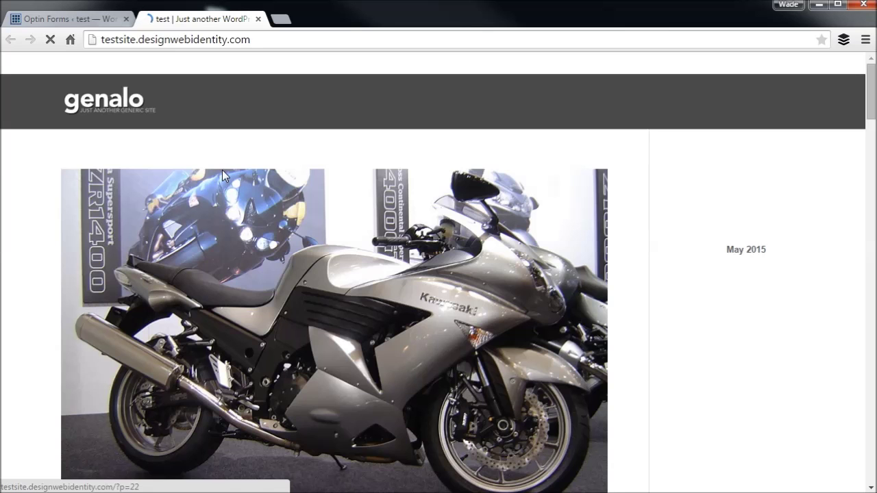
{"action": "scroll", "coordinate": [224, 174], "scroll_direction": "down", "scroll_amount": 1}
{"action": "scroll", "coordinate": [223, 176], "scroll_direction": "down", "scroll_amount": 15}
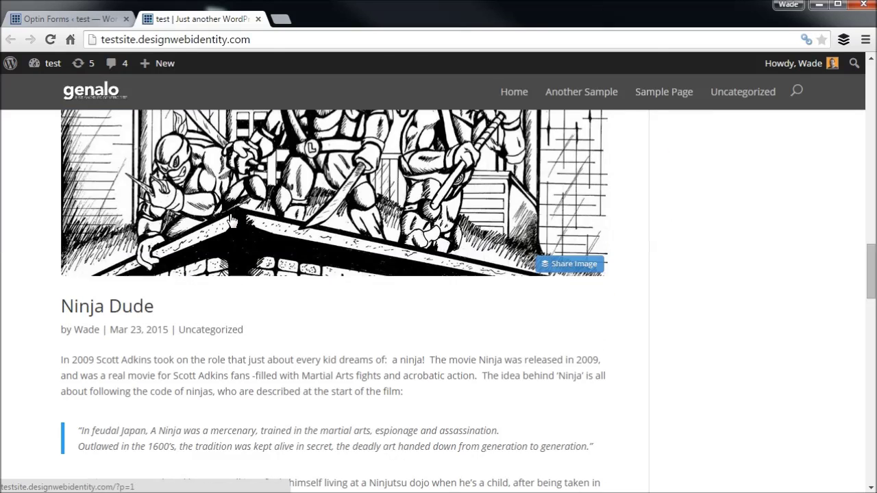
{"action": "left_click", "coordinate": [108, 318]}
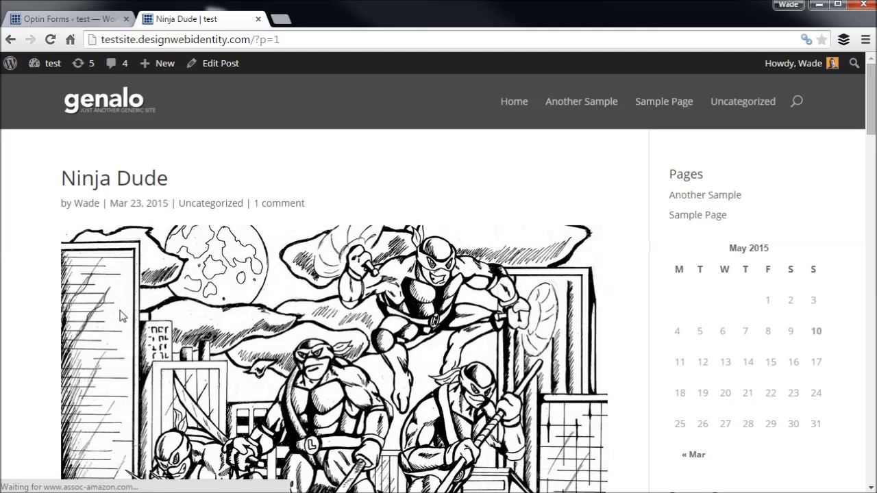
{"action": "left_click_drag", "start_coordinate": [870, 137], "coordinate": [860, 87]}
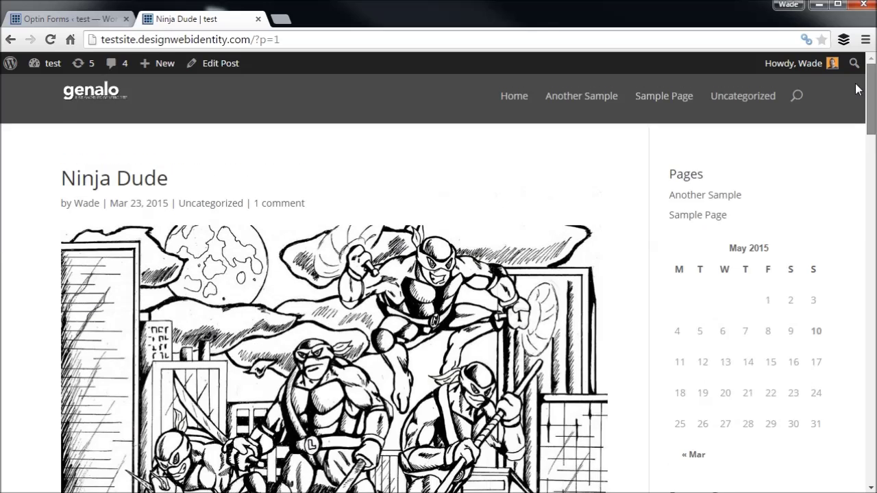
Return to the site's homepage, open Test Post one and scroll far enough down it to trigger the pop-up.
{"action": "left_click", "coordinate": [516, 104]}
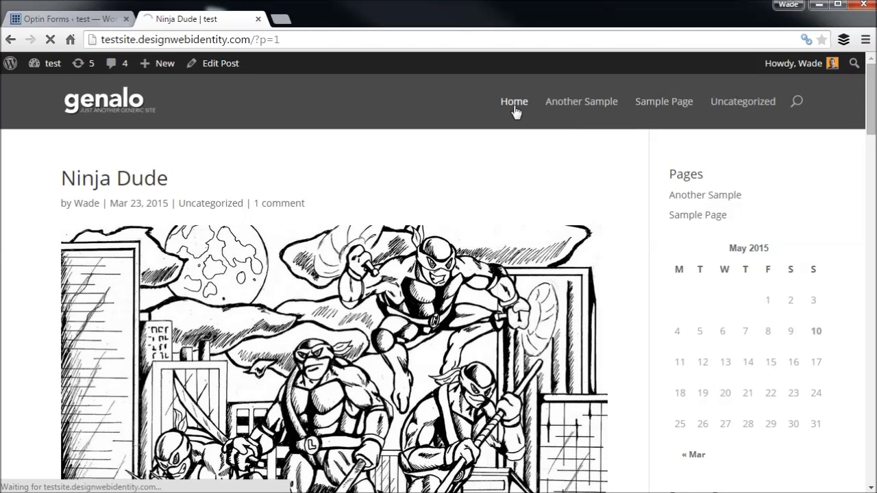
{"action": "scroll", "coordinate": [226, 266], "scroll_direction": "down", "scroll_amount": 3}
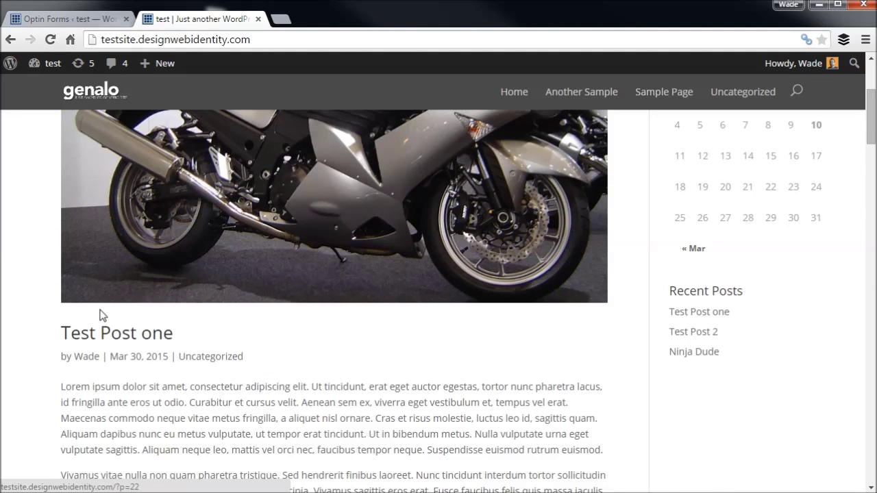
{"action": "left_click", "coordinate": [106, 340]}
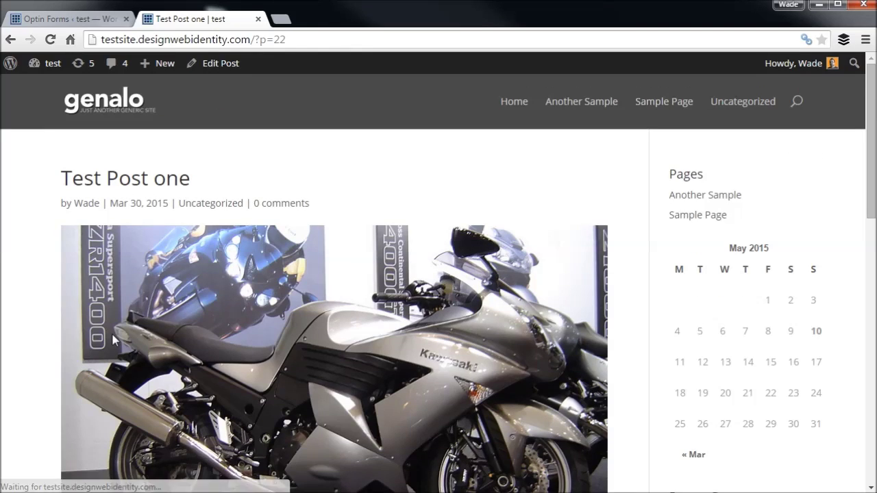
{"action": "left_click_drag", "start_coordinate": [872, 81], "coordinate": [849, 266]}
{"action": "scroll", "coordinate": [847, 267], "scroll_direction": "down", "scroll_amount": 1}
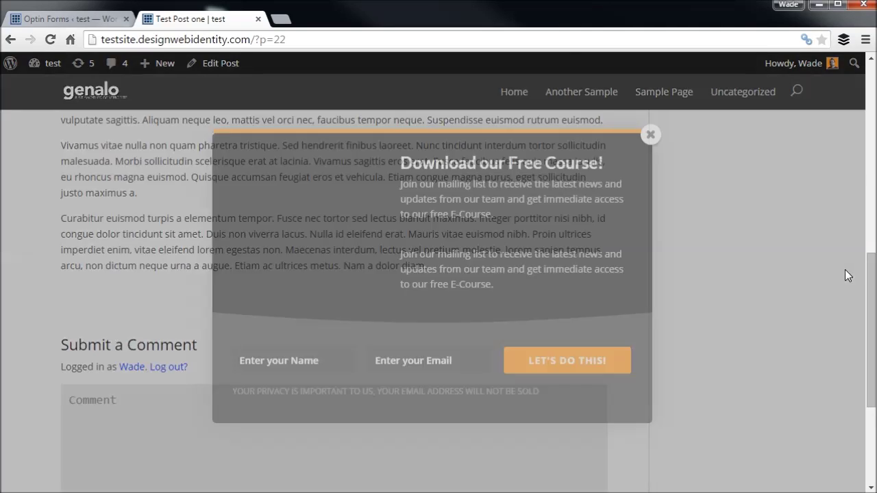